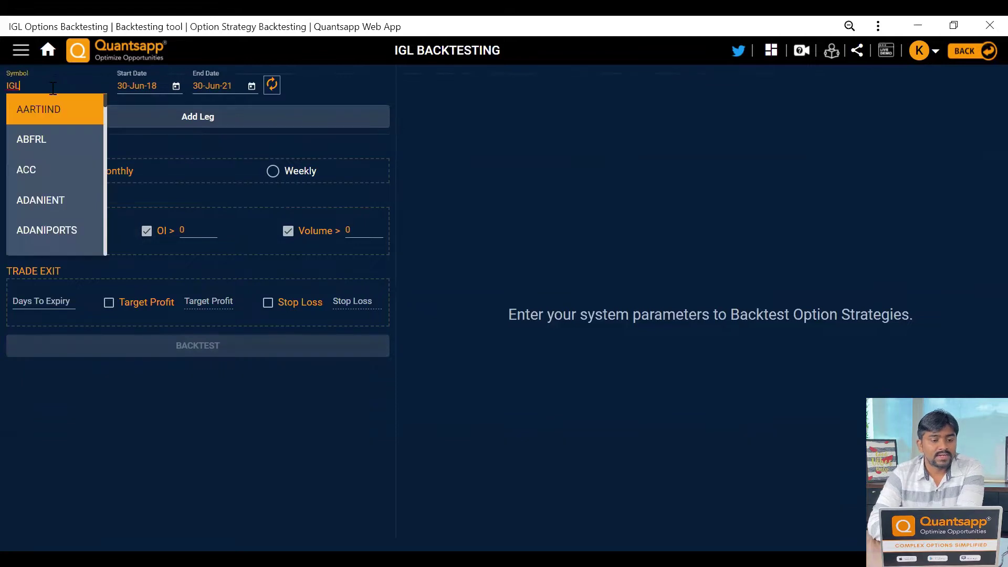
Replace the backtesting symbol with RELIANCE
key(BackSpace)
key(BackSpace)
key(BackSpace)
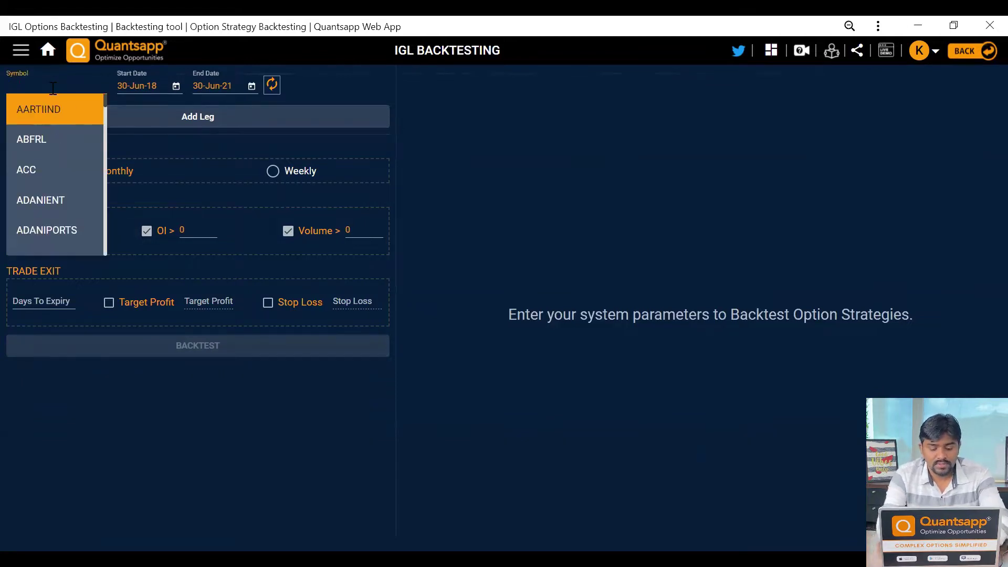
text(RELIANC)
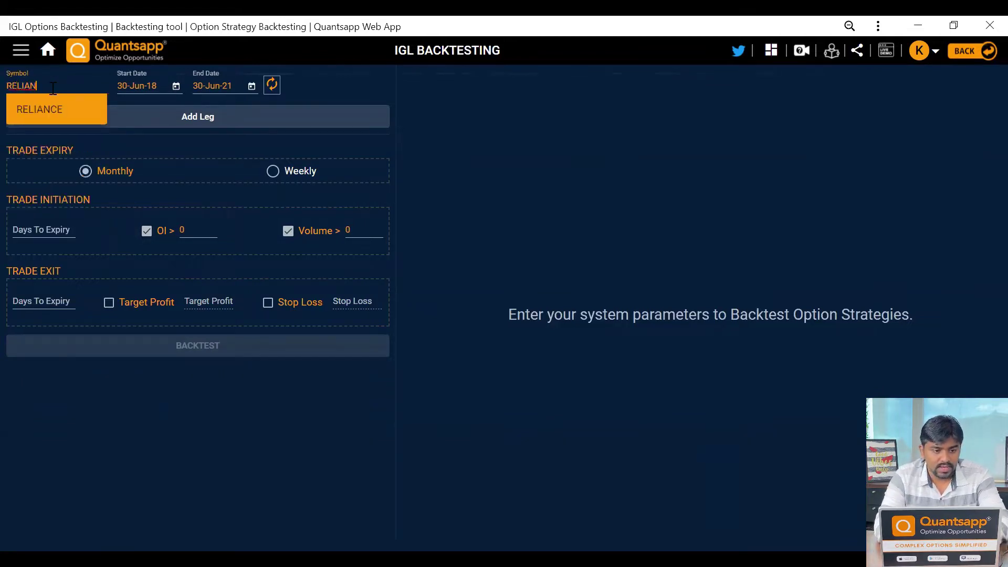
click(62, 111)
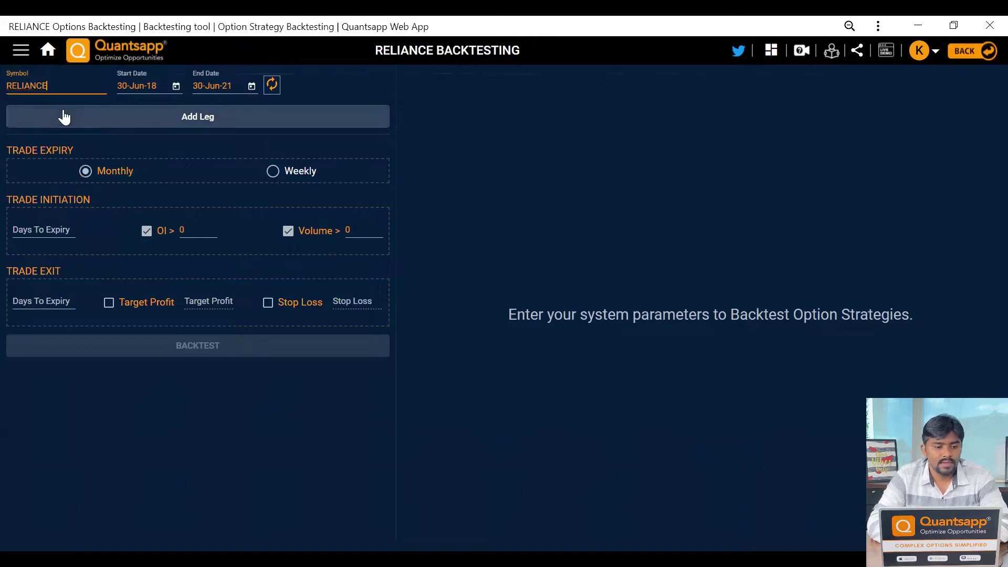
Set the backtest's start date to 01-Jan-18
click(176, 86)
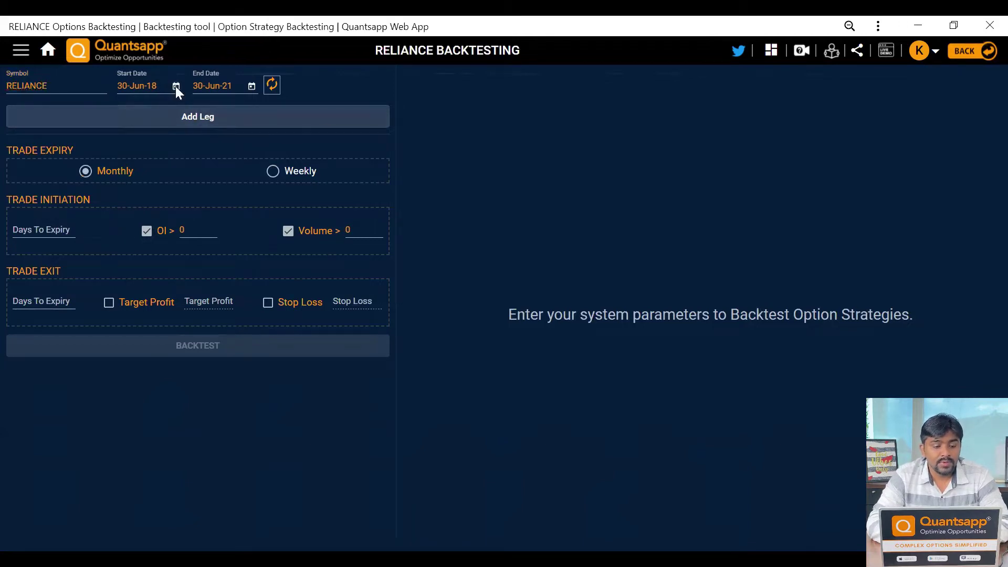
click(263, 120)
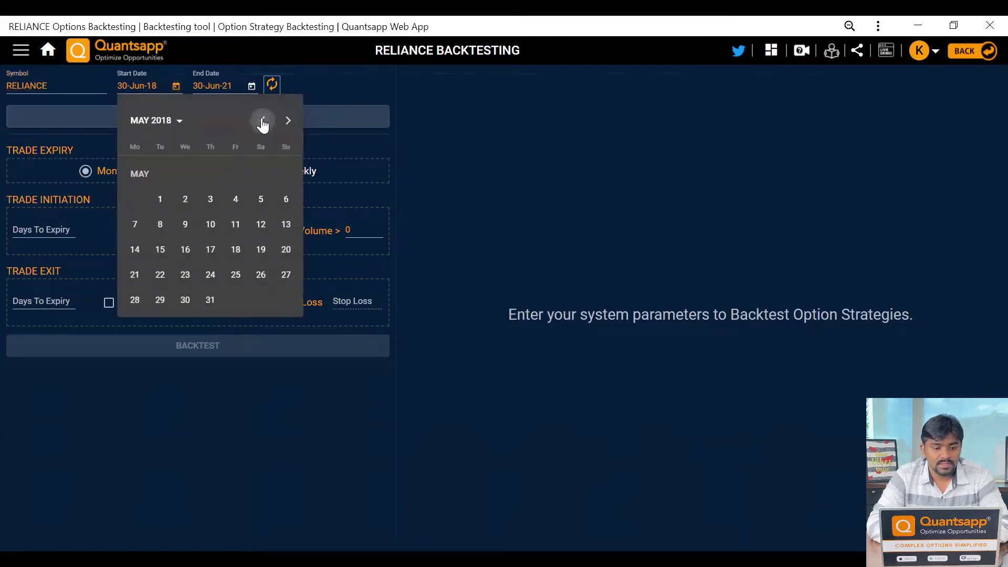
click(263, 121)
click(262, 121)
click(262, 121)
click(263, 121)
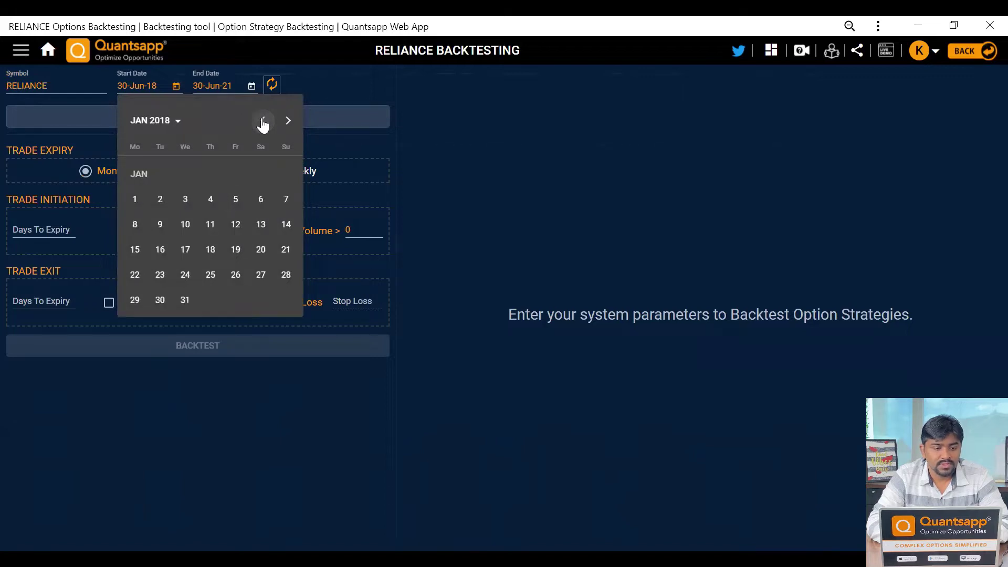
click(263, 121)
click(287, 122)
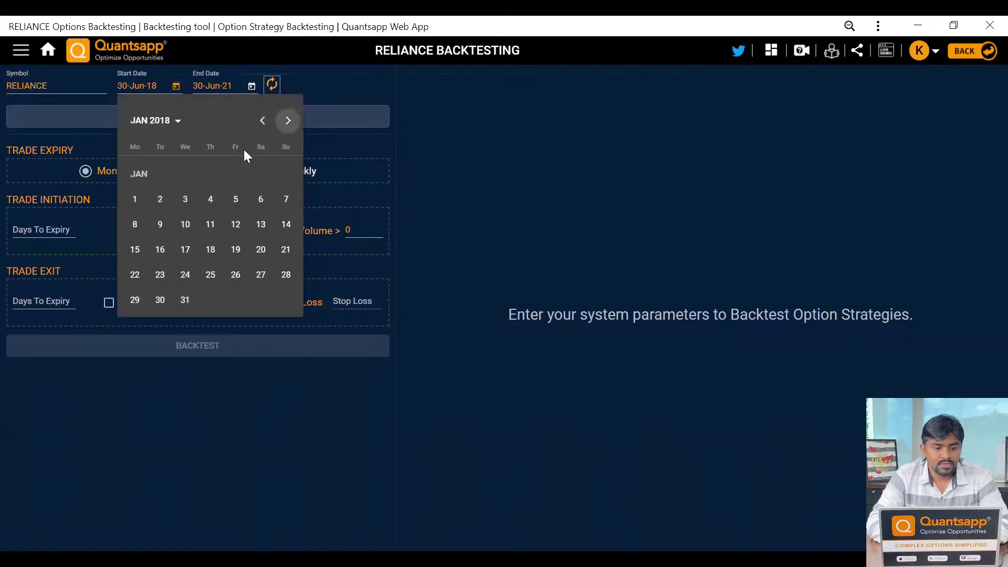
click(135, 201)
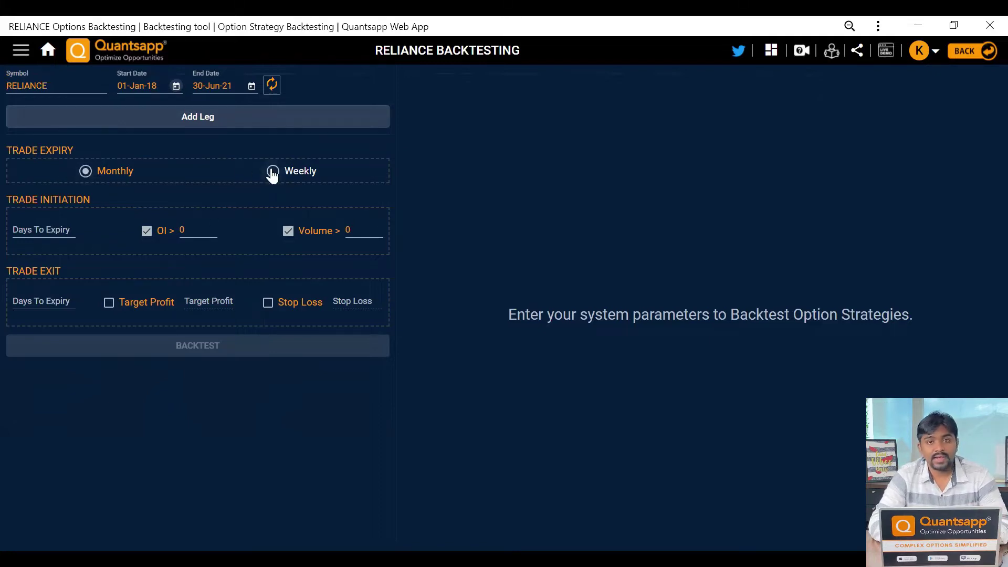
Set the days to expiry to 20 for trade initiation and 0 for trade exit
click(57, 230)
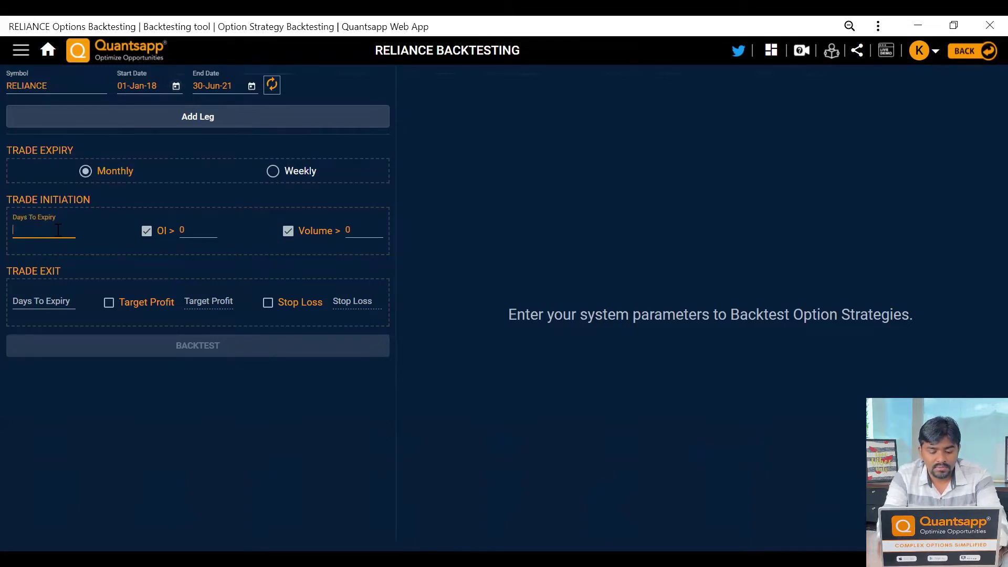
text(20)
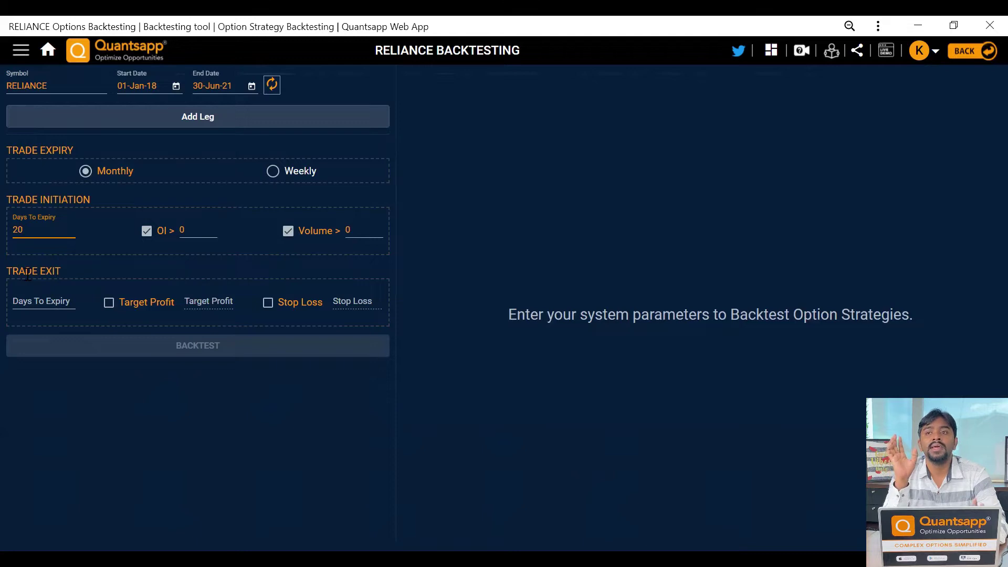
click(41, 300)
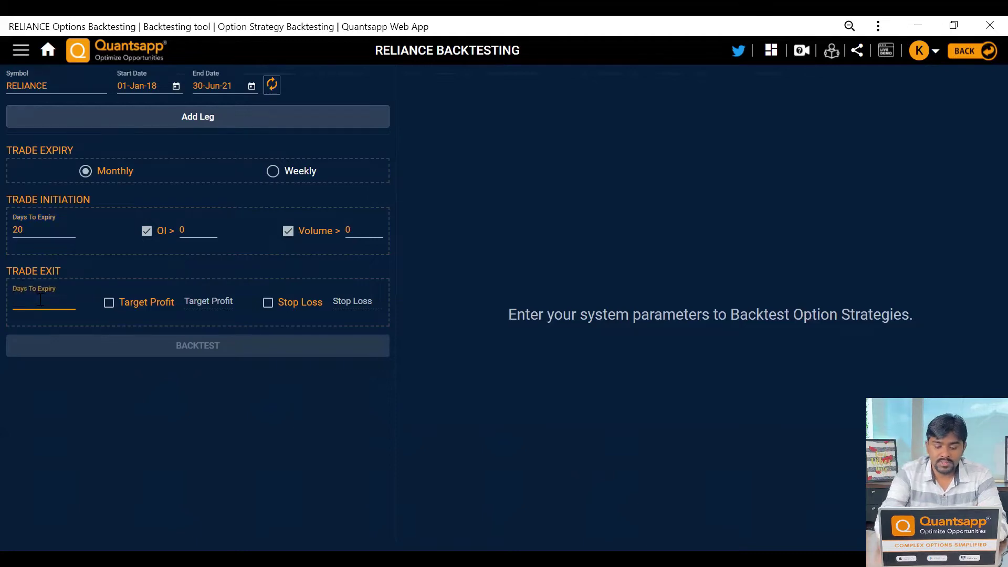
text(0)
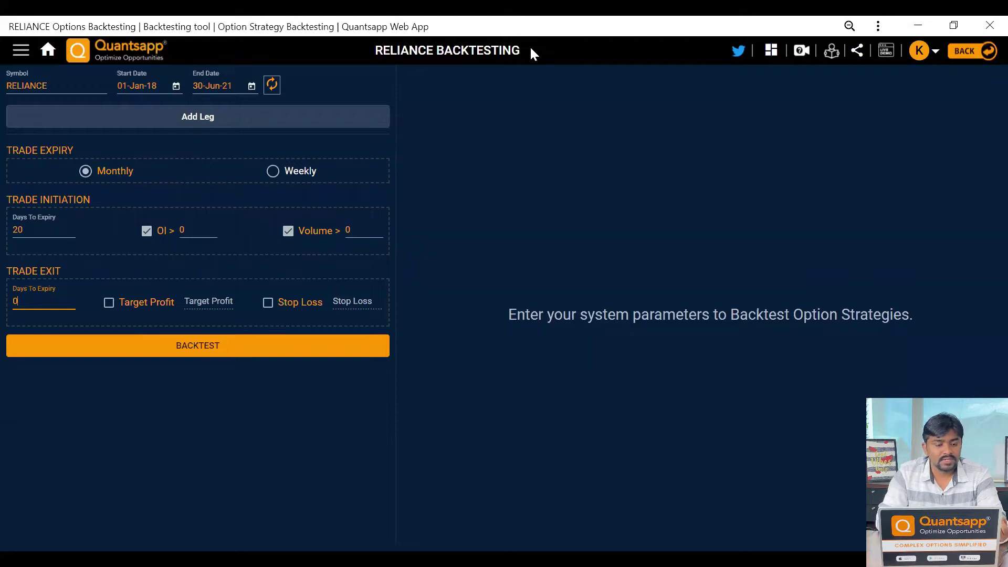
Handwrite the underlined words "Short Straddle" over the empty results area and clear the annotation
key(ctrl+2)
mouse_move(475, 105)
mouse_down()
mouse_move(491, 118)
mouse_move(499, 103)
mouse_move(522, 100)
mouse_move(488, 149)
mouse_move(541, 139)
mouse_move(554, 117)
mouse_move(575, 121)
mouse_up()
drag(491, 177, 576, 140)
drag(498, 129, 553, 107)
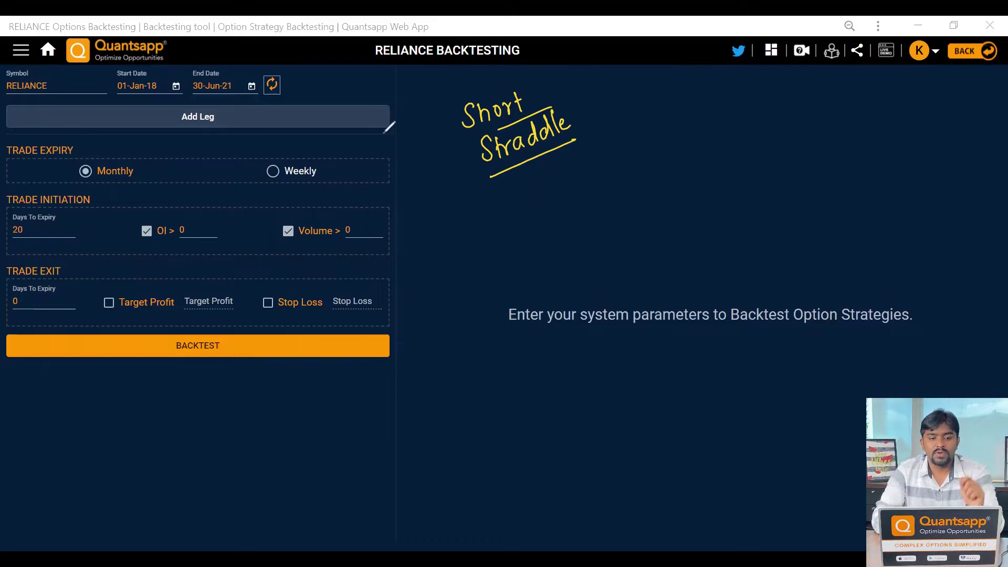
key(Escape)
Define a new leg as a sell CE position selected by Strike, with a value of 0
click(288, 125)
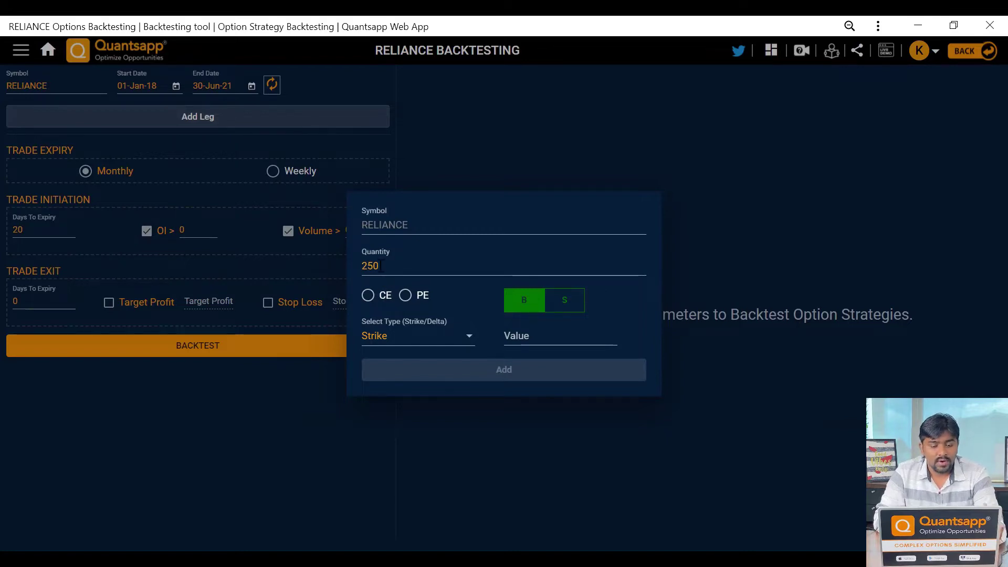
click(382, 297)
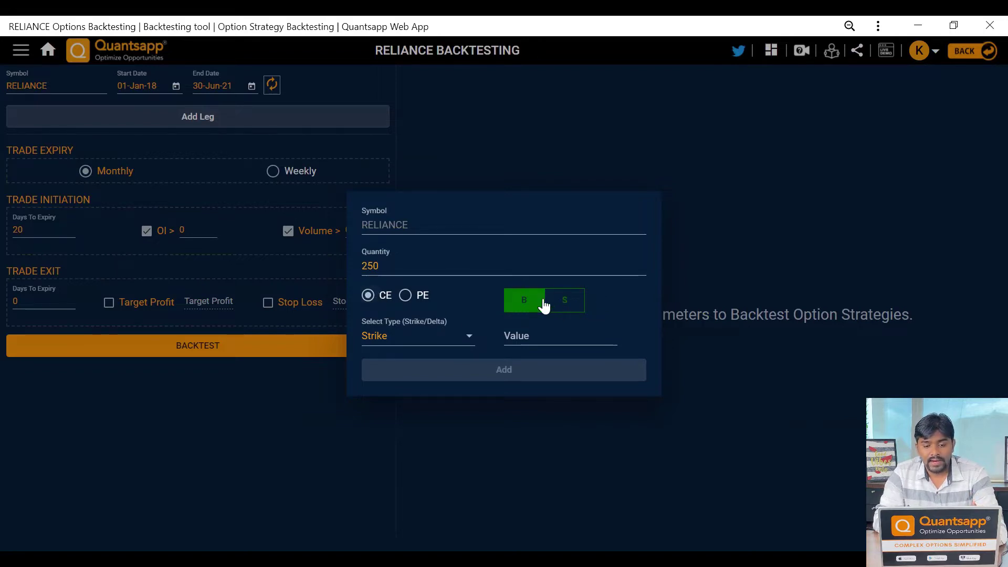
click(563, 300)
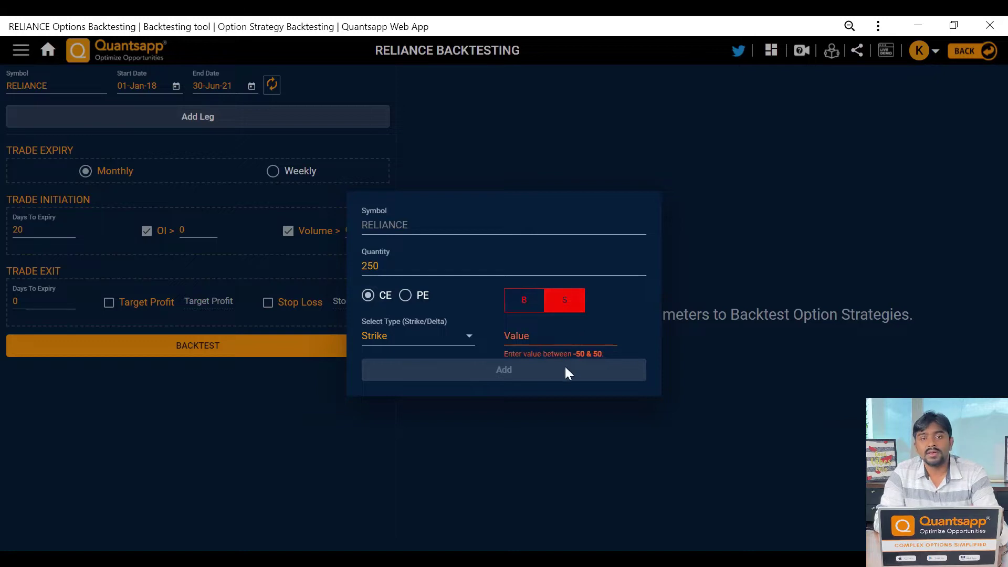
click(413, 340)
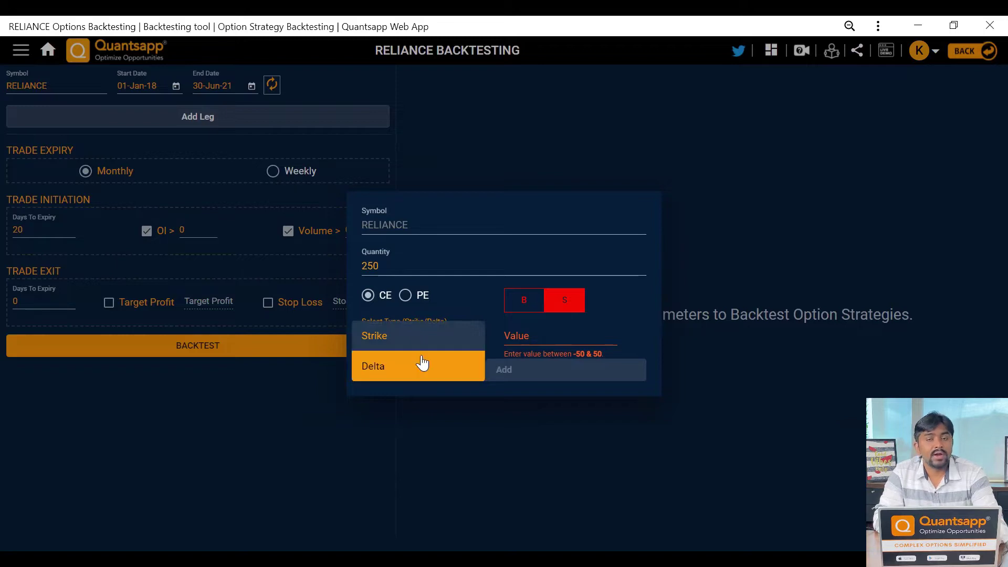
click(415, 342)
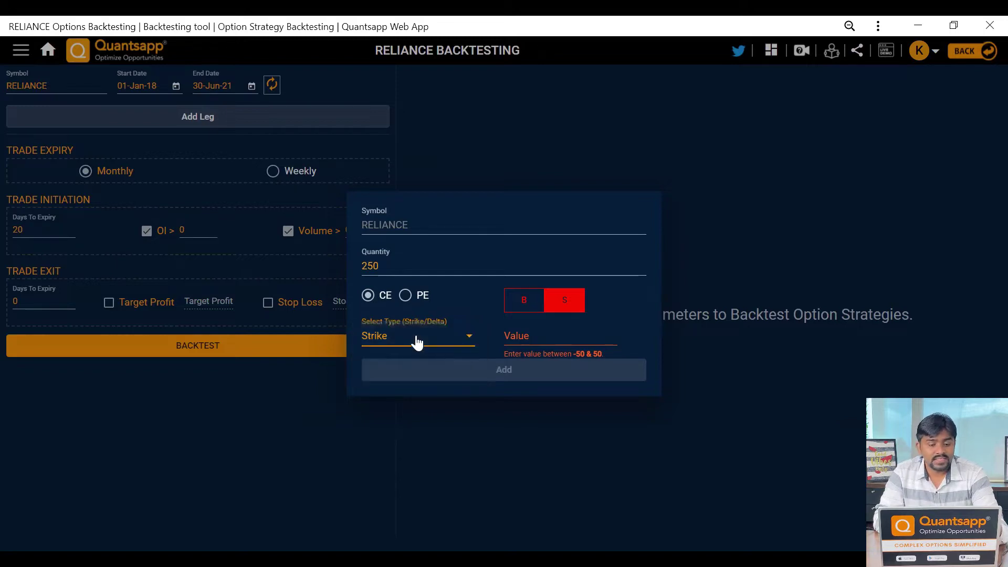
click(533, 333)
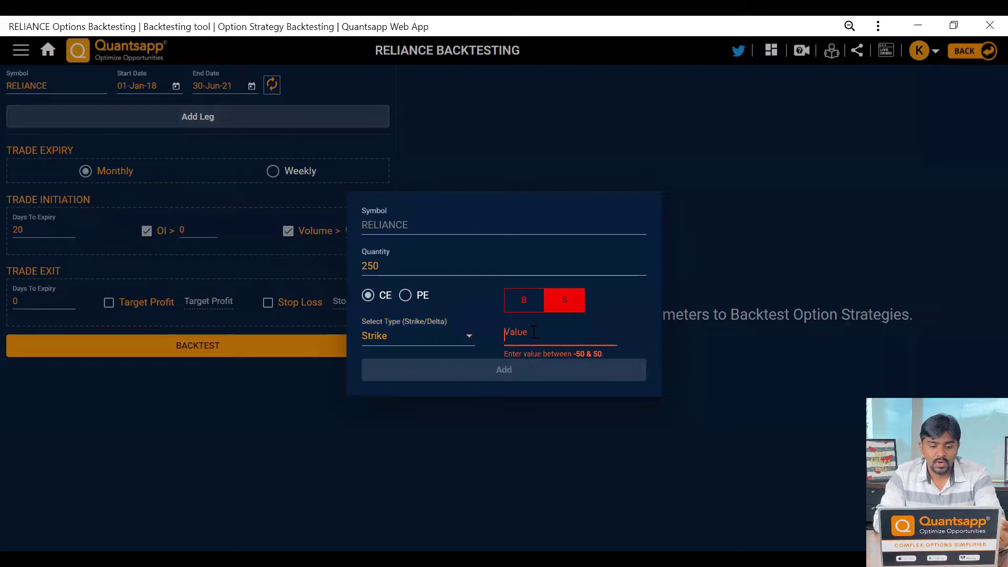
text(0)
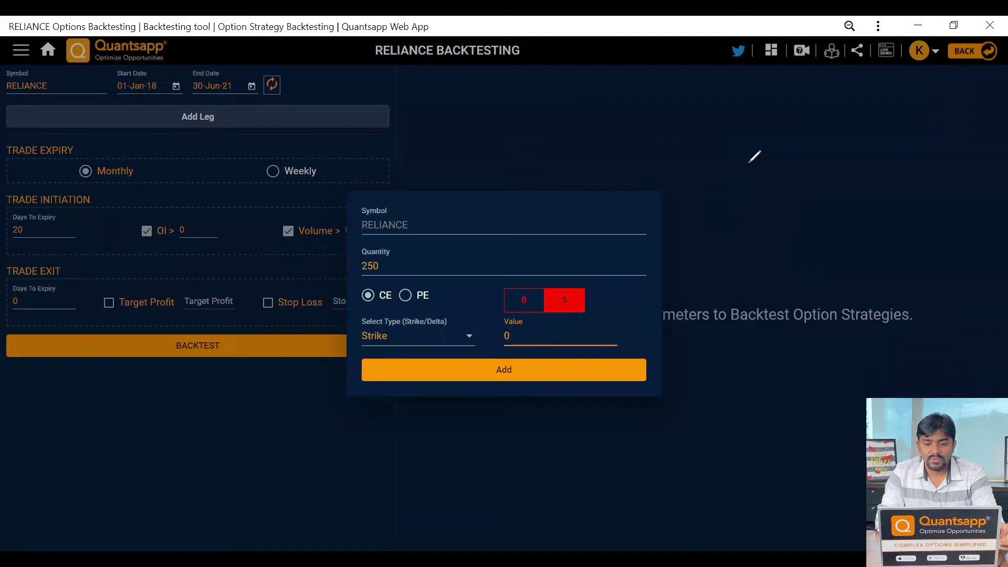
Illustrate the strike offsets with handwritten 1000, 1100, 1 and 3, circles and an arrow, and erase the annotations
mouse_move(748, 164)
mouse_down()
mouse_move(747, 184)
mouse_move(760, 166)
mouse_move(789, 161)
mouse_move(770, 194)
mouse_move(790, 147)
mouse_up()
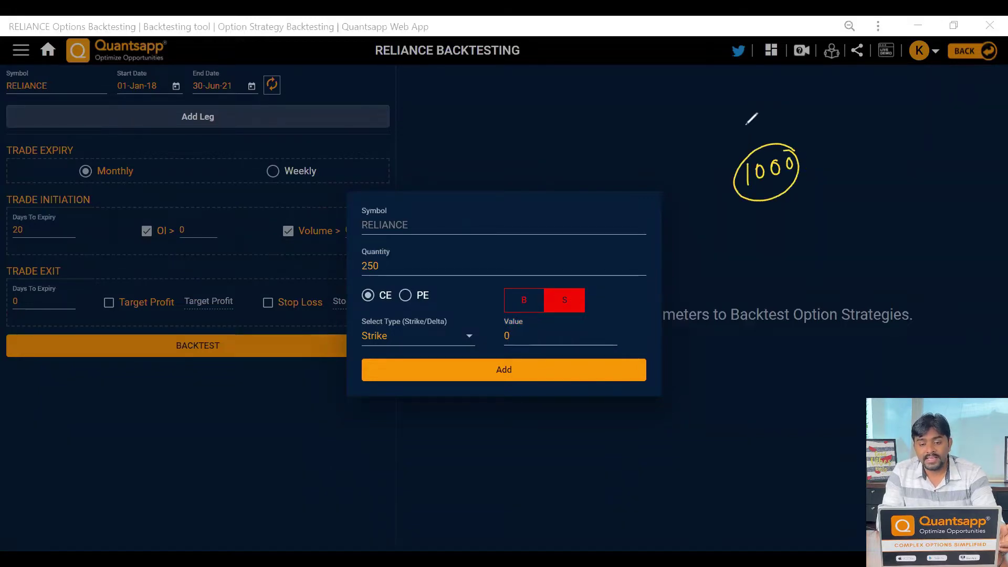
drag(736, 118, 736, 135)
mouse_move(741, 117)
mouse_down()
mouse_move(740, 133)
mouse_move(766, 113)
mouse_up()
mouse_move(512, 322)
mouse_down()
mouse_move(517, 346)
mouse_move(535, 325)
mouse_move(538, 348)
mouse_move(547, 332)
mouse_move(559, 338)
mouse_move(627, 291)
mouse_move(681, 160)
mouse_move(714, 137)
mouse_up()
click(531, 332)
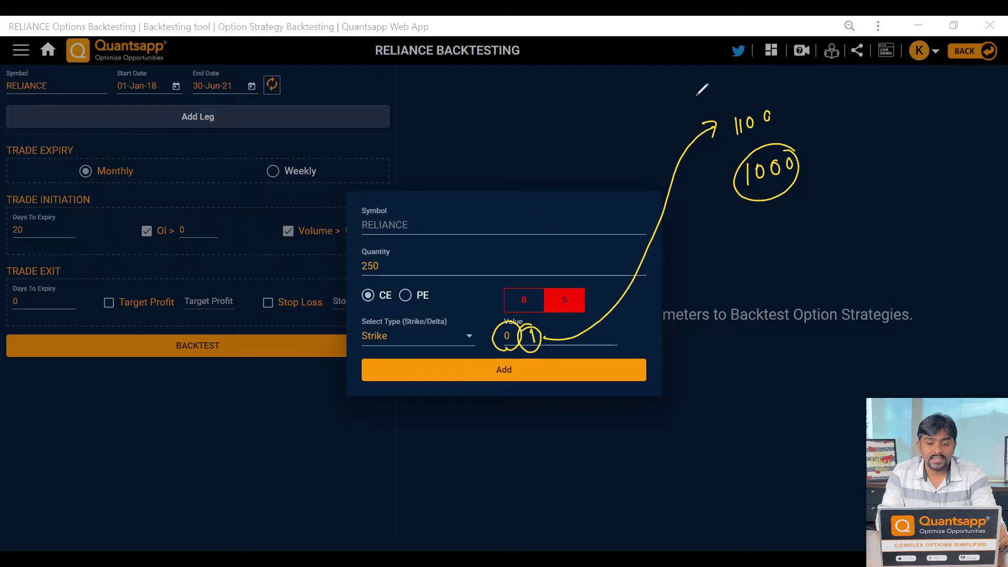
mouse_move(692, 93)
mouse_down()
mouse_move(694, 109)
mouse_move(698, 86)
mouse_up()
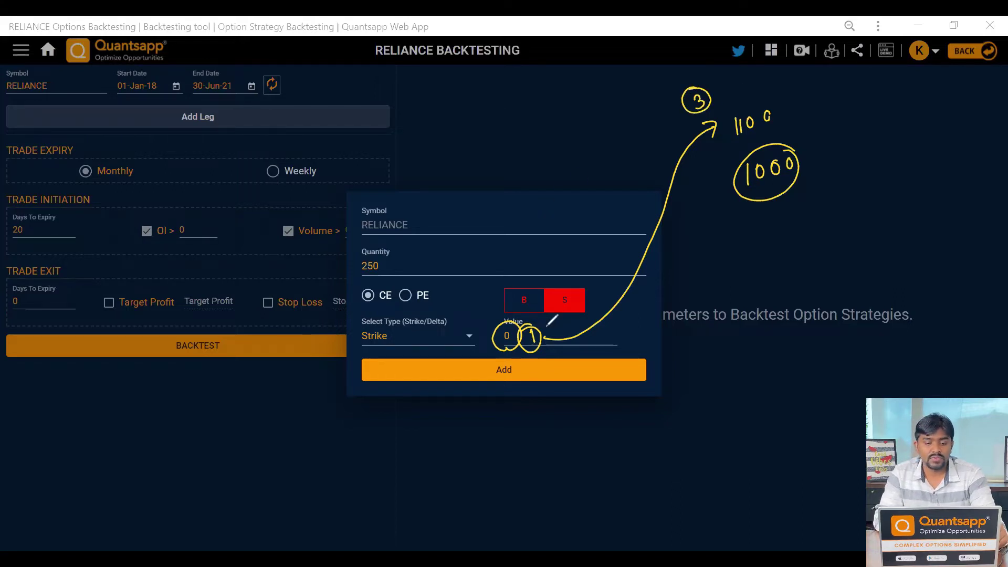
mouse_move(549, 321)
mouse_down()
mouse_move(556, 333)
mouse_move(545, 344)
mouse_up()
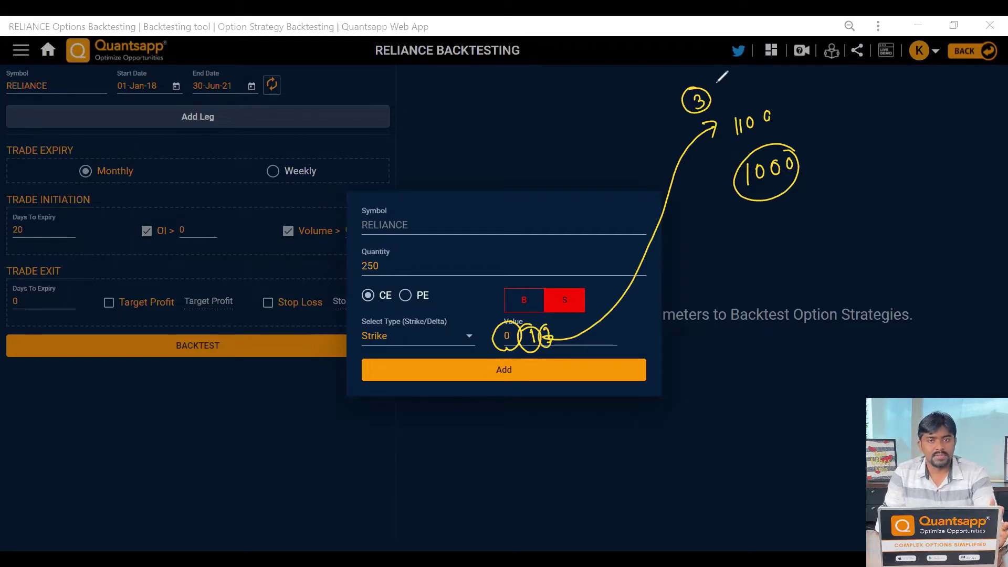
key(e)
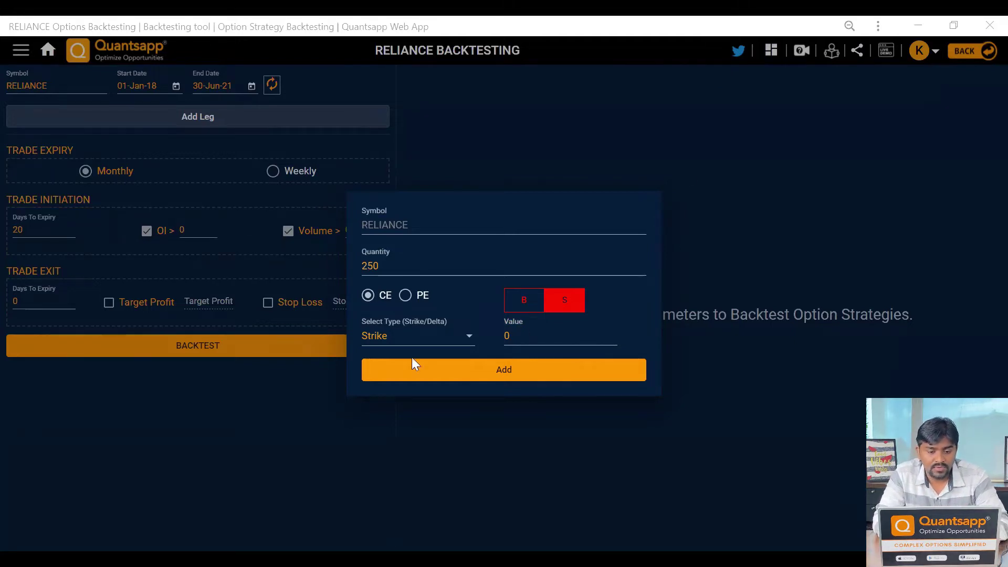
Add the defined call leg to the strategy, plus a second leg selling PE by Strike with a value of 0
click(522, 373)
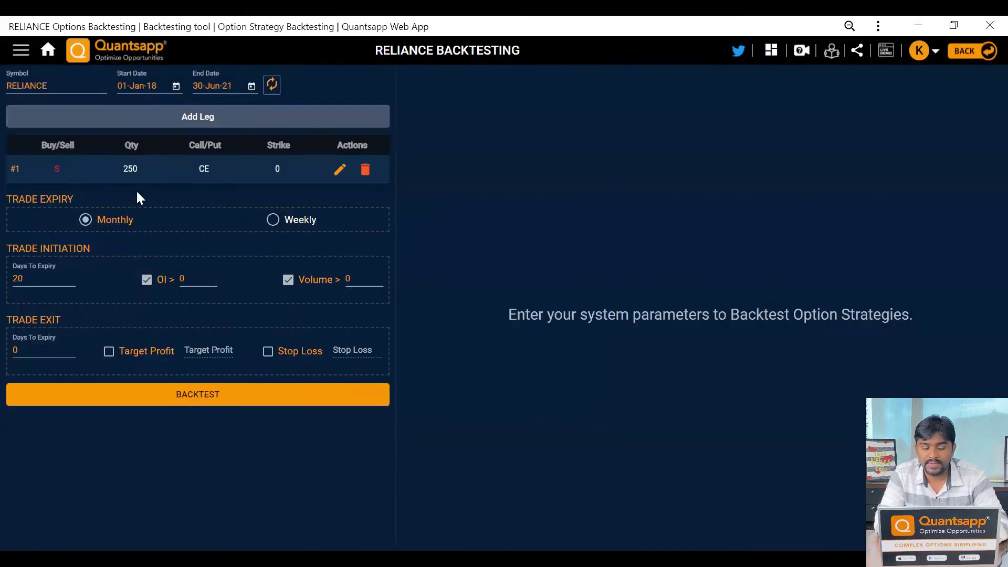
click(147, 117)
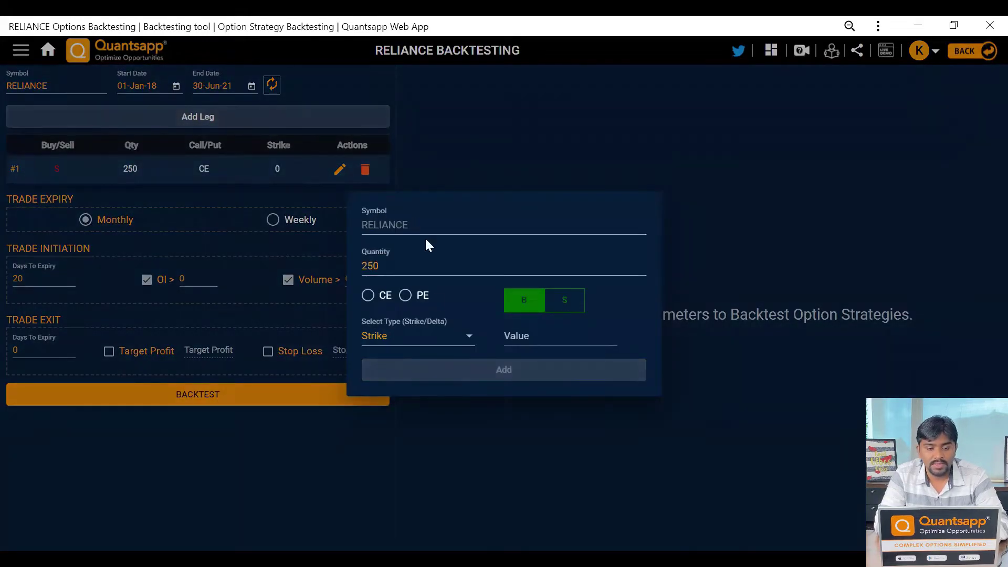
click(406, 295)
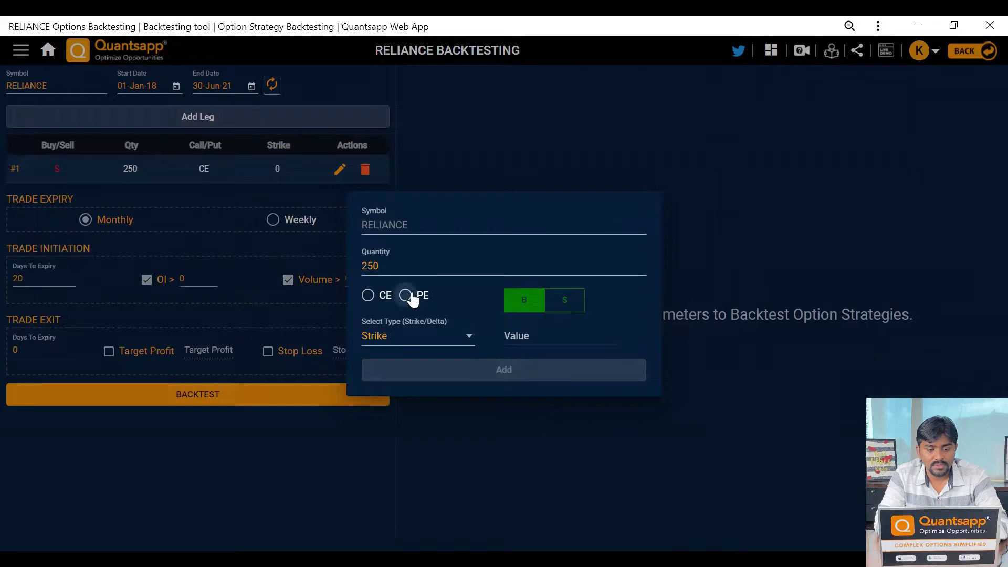
click(574, 309)
click(526, 338)
text(0)
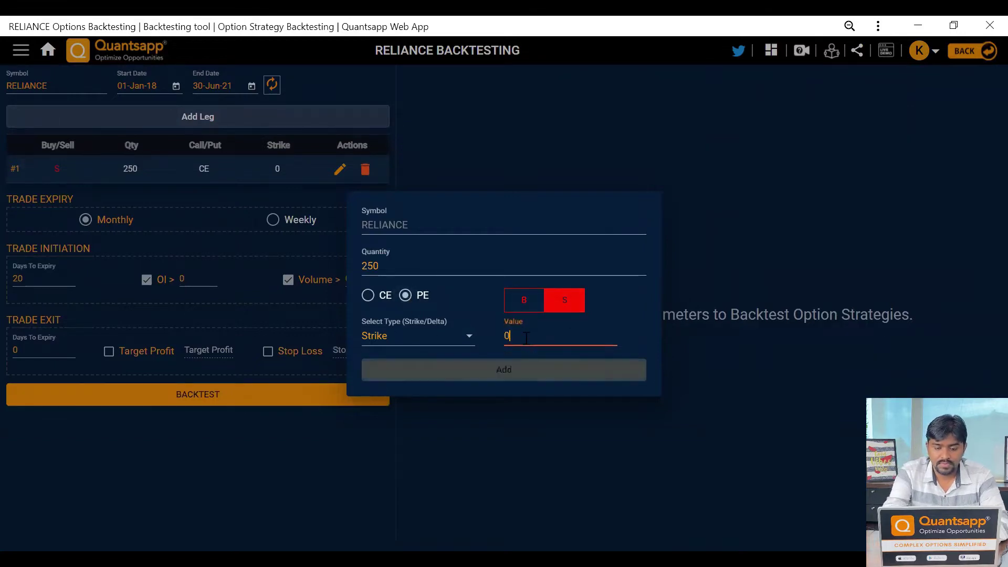
click(529, 371)
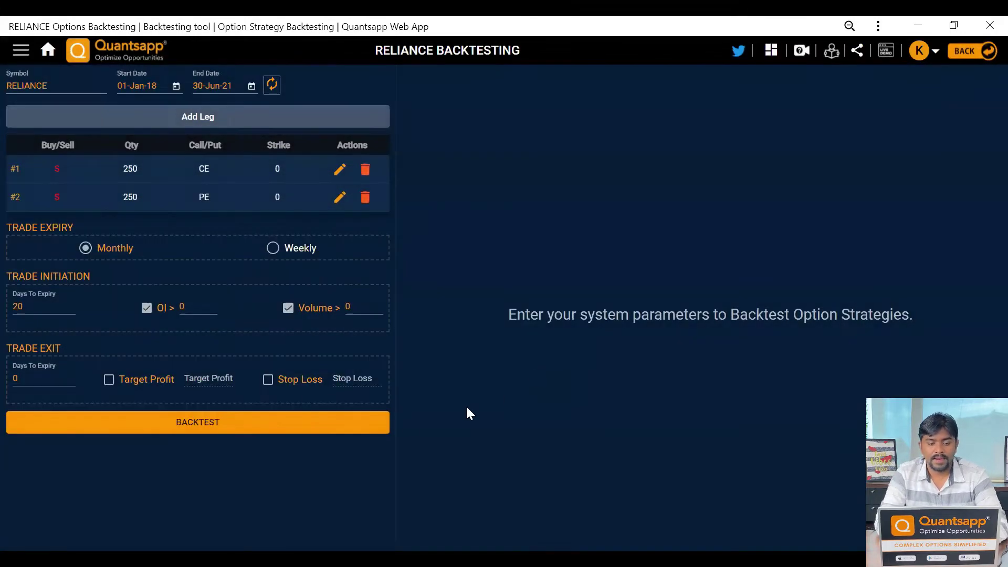
Run the backtest on the two short legs, review the result statistics and show the PnL results as a bar chart
click(242, 424)
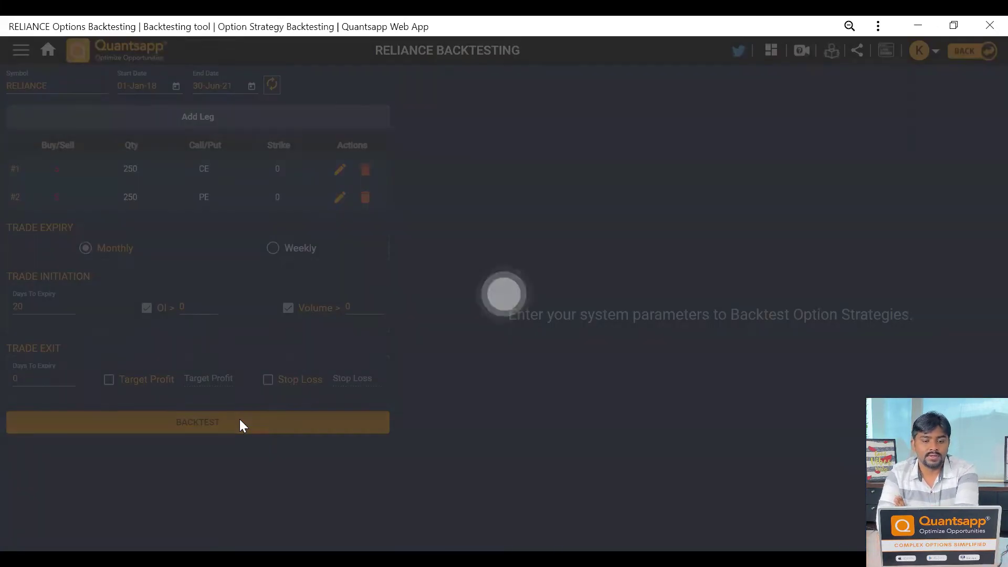
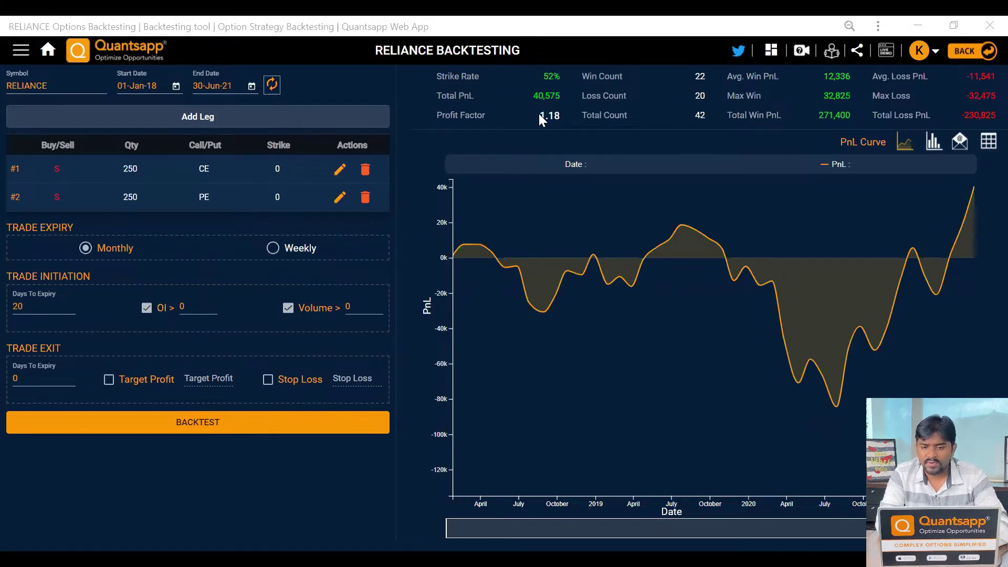
double_click(697, 117)
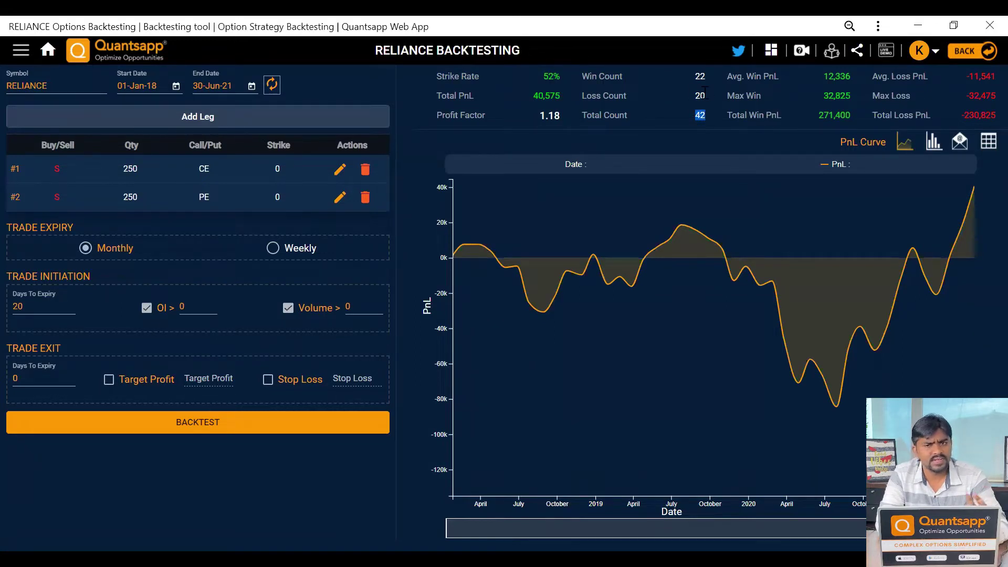
click(780, 75)
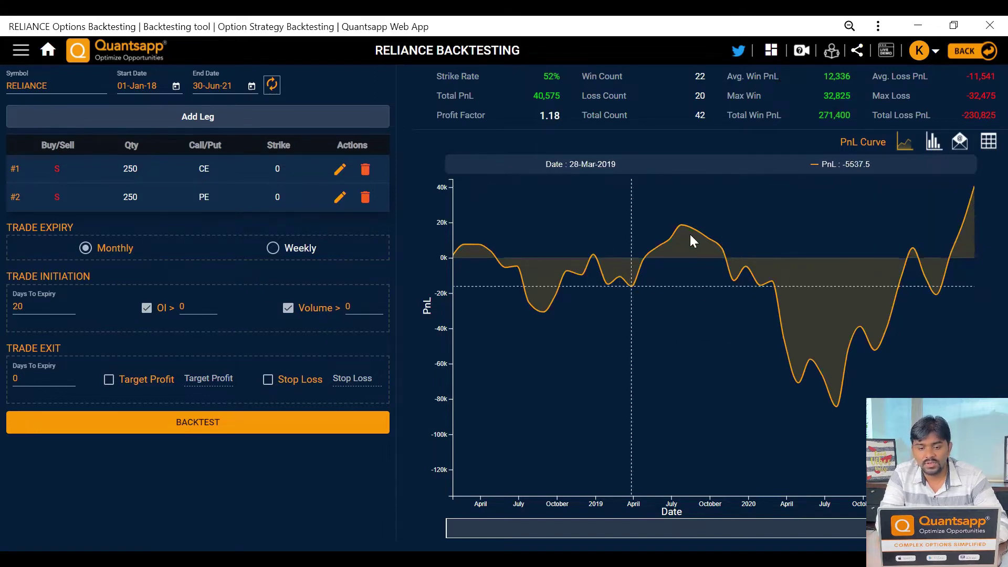
click(931, 143)
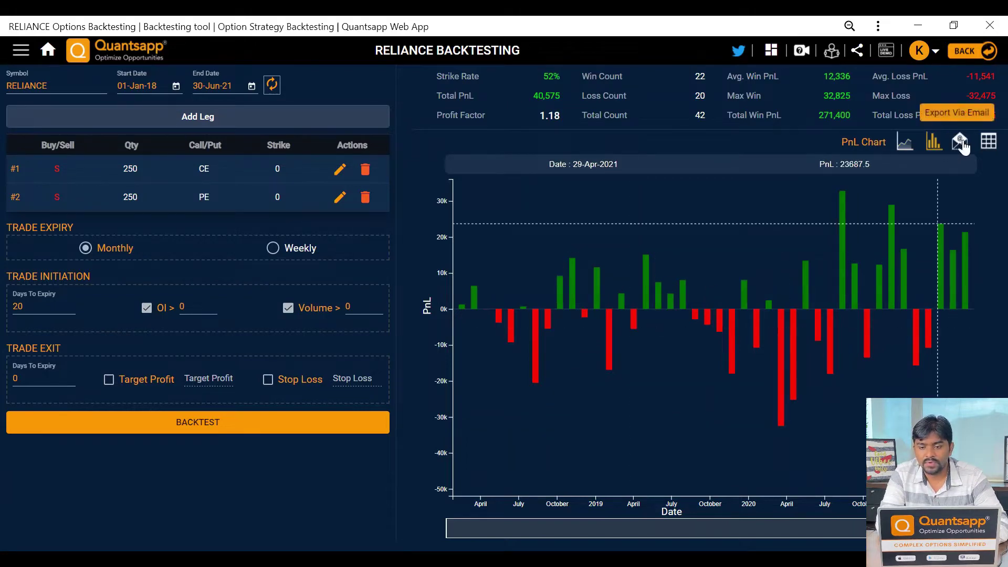
Show the backtest results as a trade table and review each trade's entry and exit dates, strikes and MTM
click(989, 148)
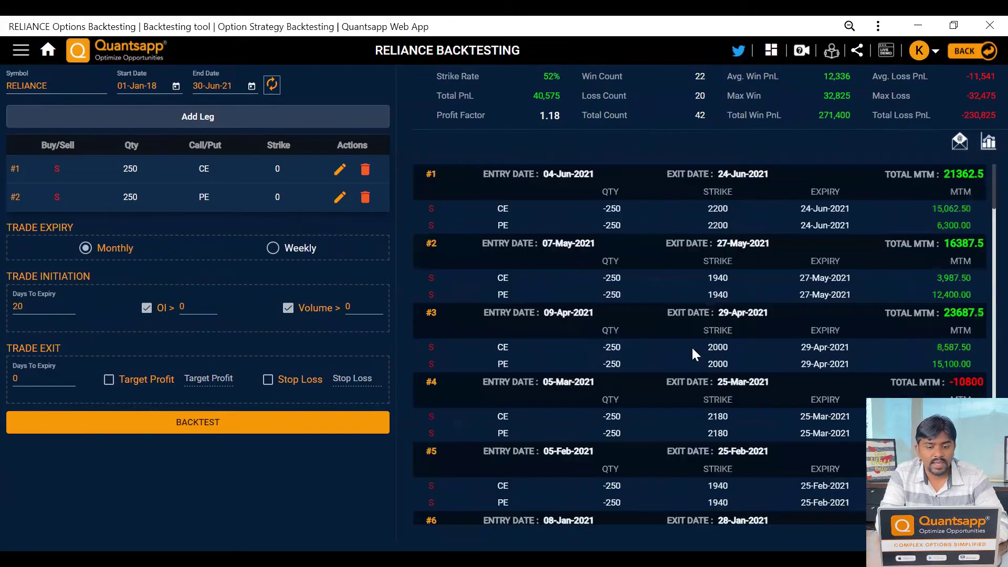
scroll(692, 346, down, 15)
scroll(692, 346, down, 5)
scroll(692, 346, up, 20)
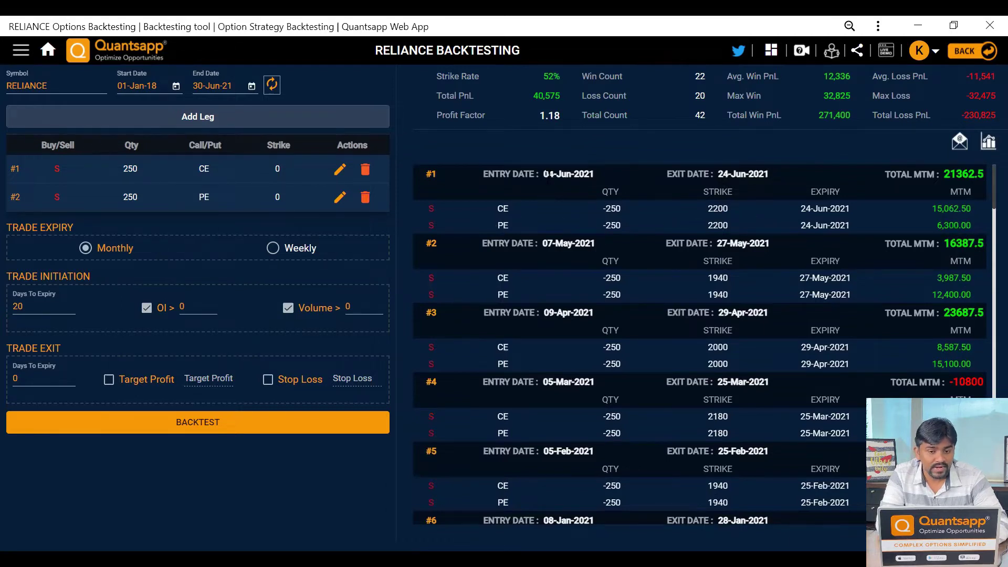
drag(544, 173, 592, 174)
click(661, 220)
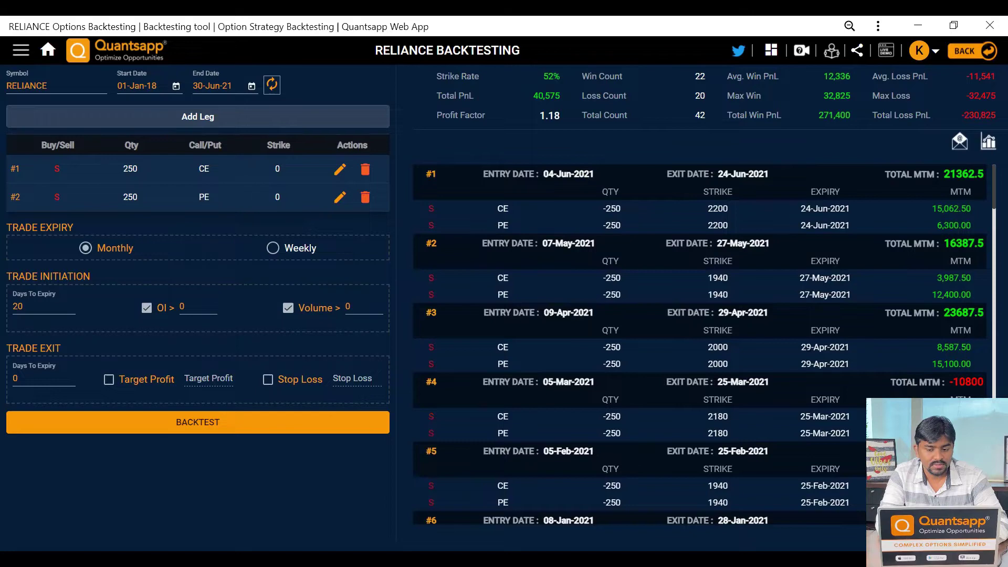
scroll(875, 361, down, 3)
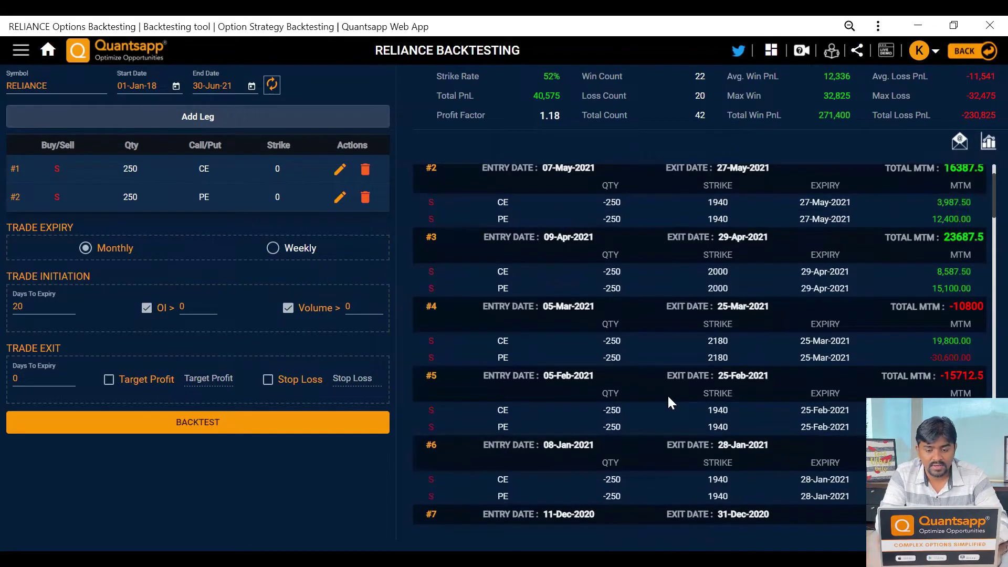
scroll(669, 399, down, 10)
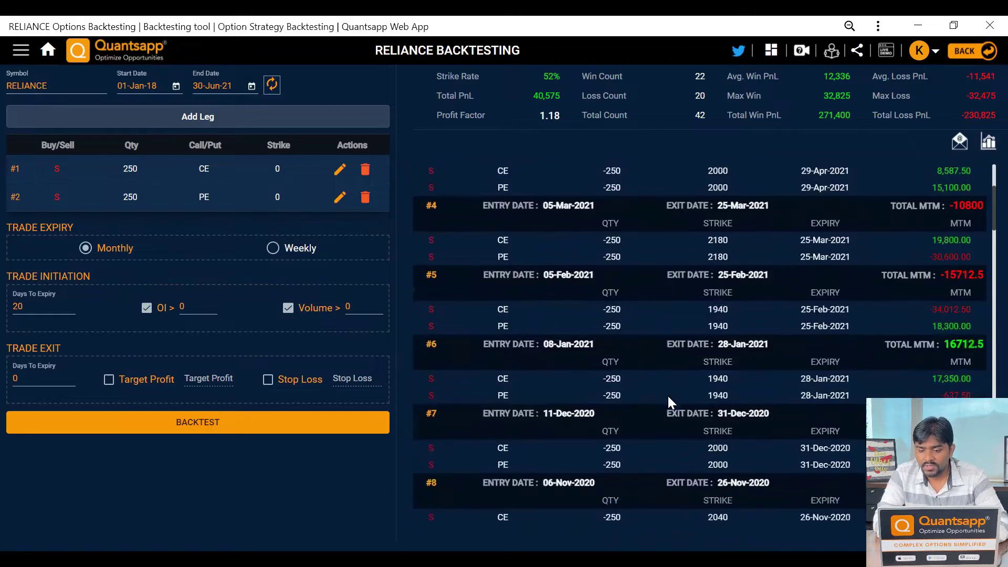
scroll(668, 395, down, 15)
scroll(667, 395, up, 20)
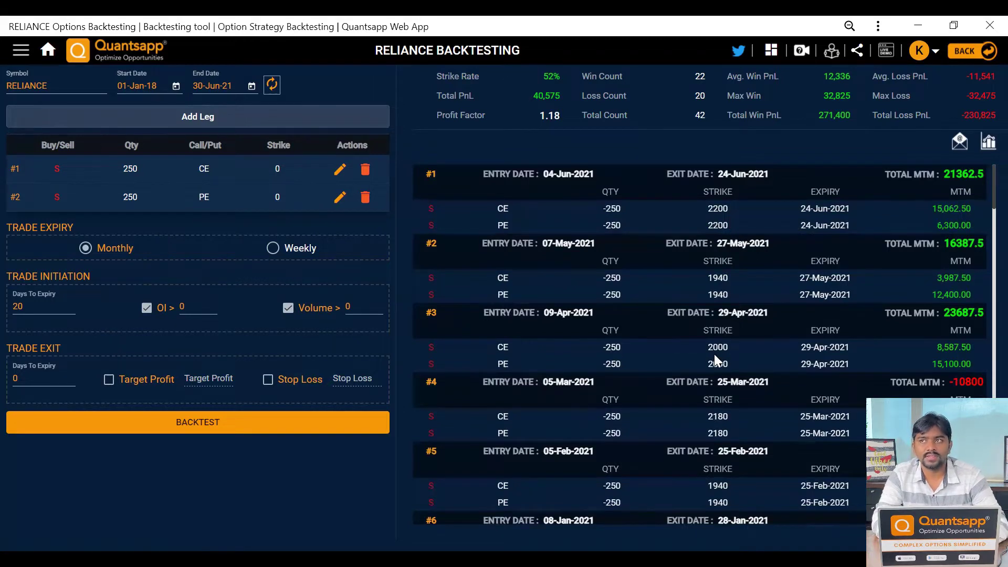
scroll(714, 354, down, 2)
scroll(721, 304, up, 2)
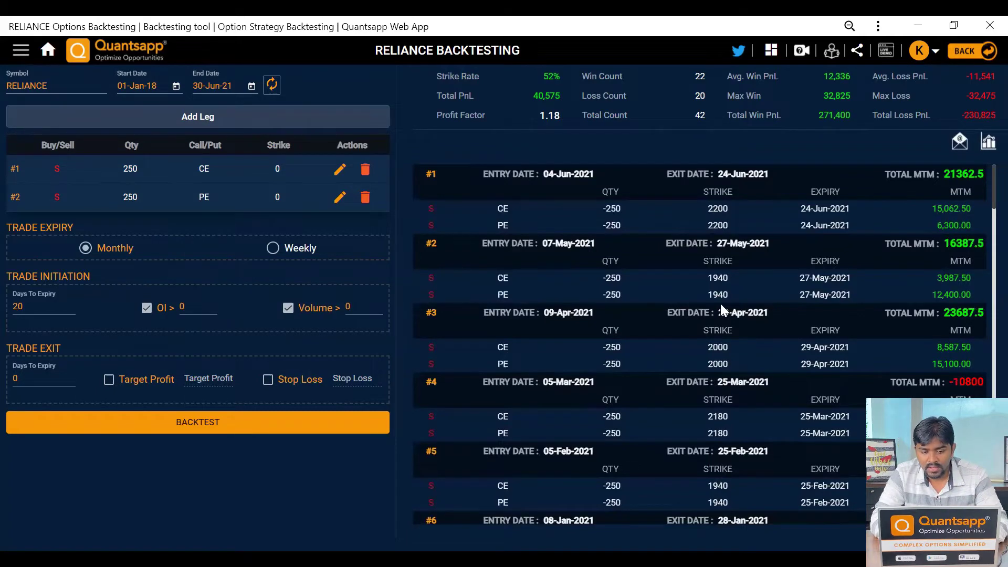
scroll(786, 336, down, 20)
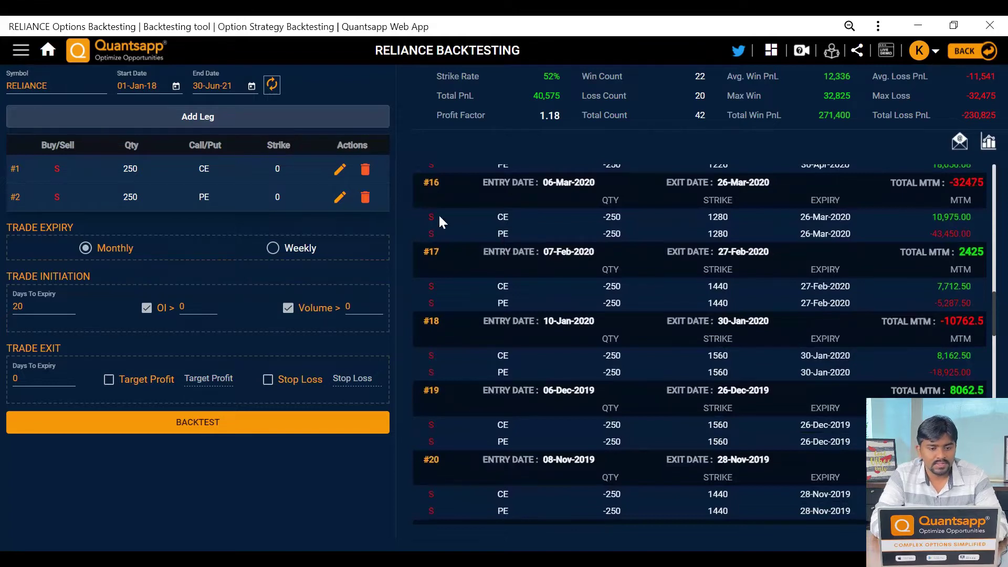
Delete both short RELIANCE legs and change the backtest symbol to TATASTEEL
click(366, 169)
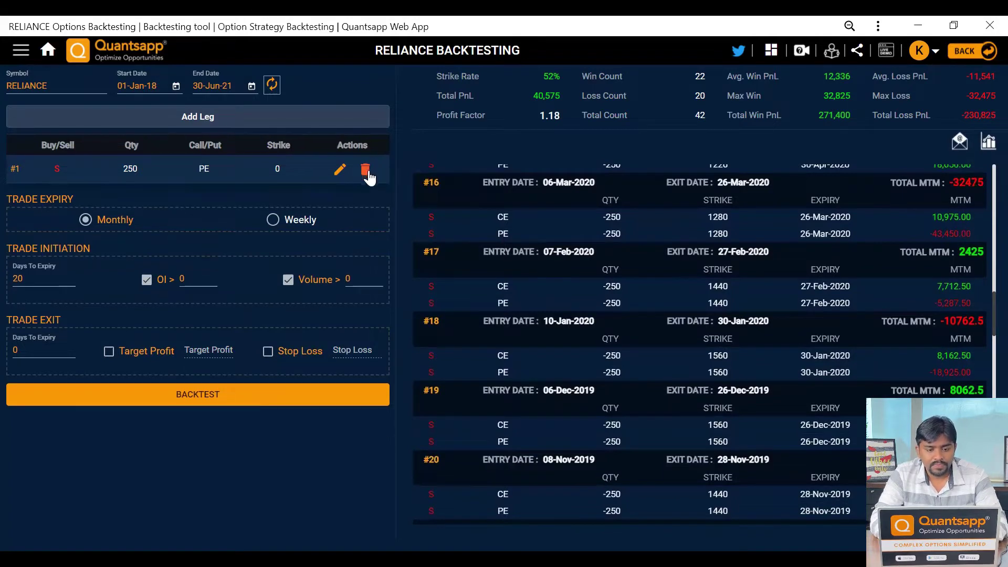
click(366, 169)
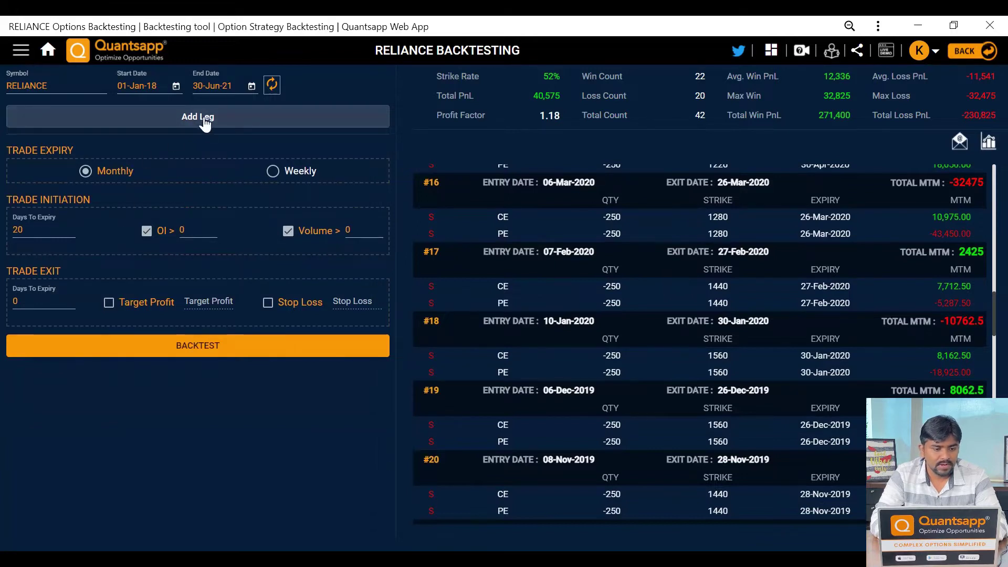
double_click(61, 84)
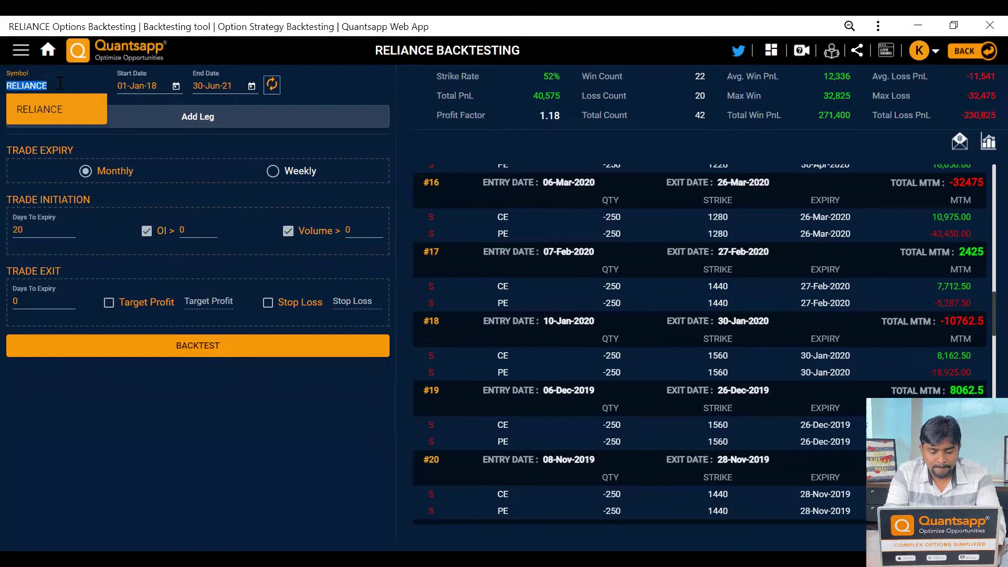
text(TATAS)
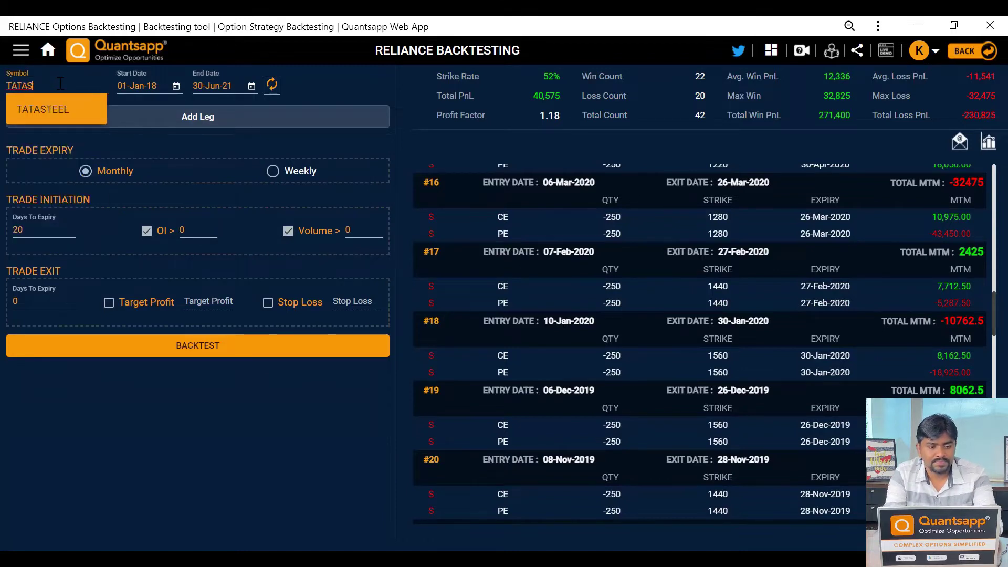
click(62, 112)
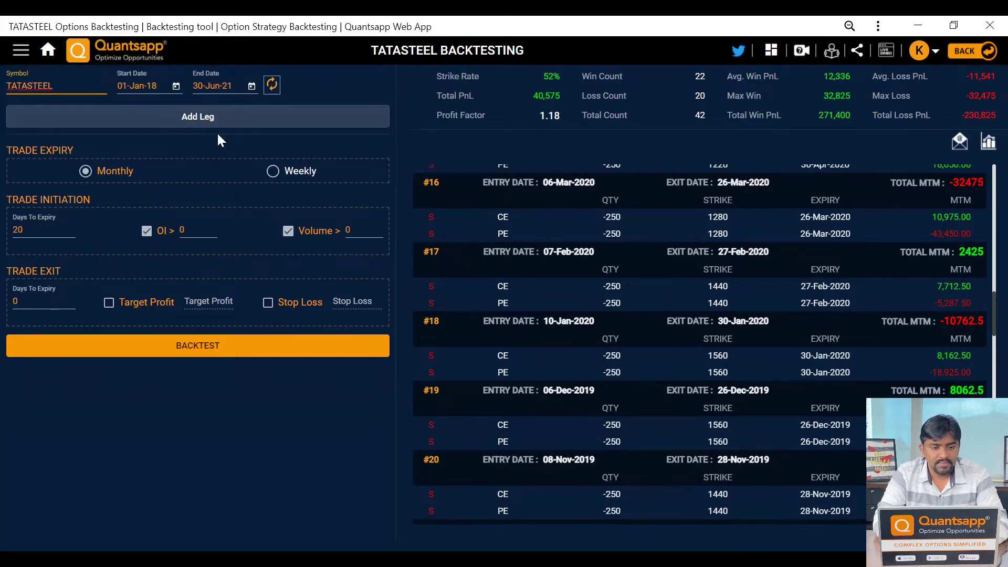
Add a leg buying TATASTEEL CE by Strike with a value of 0
click(206, 120)
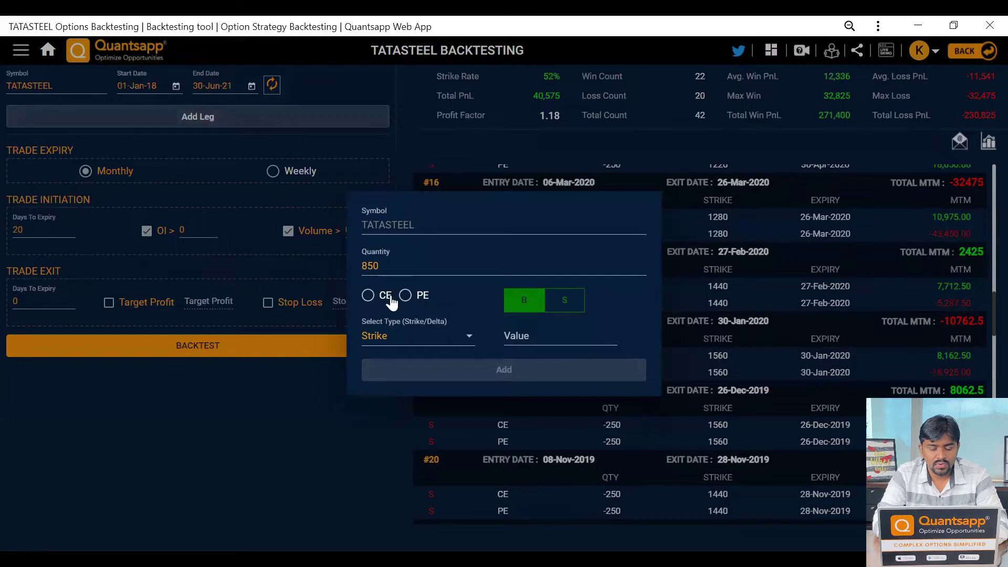
click(389, 297)
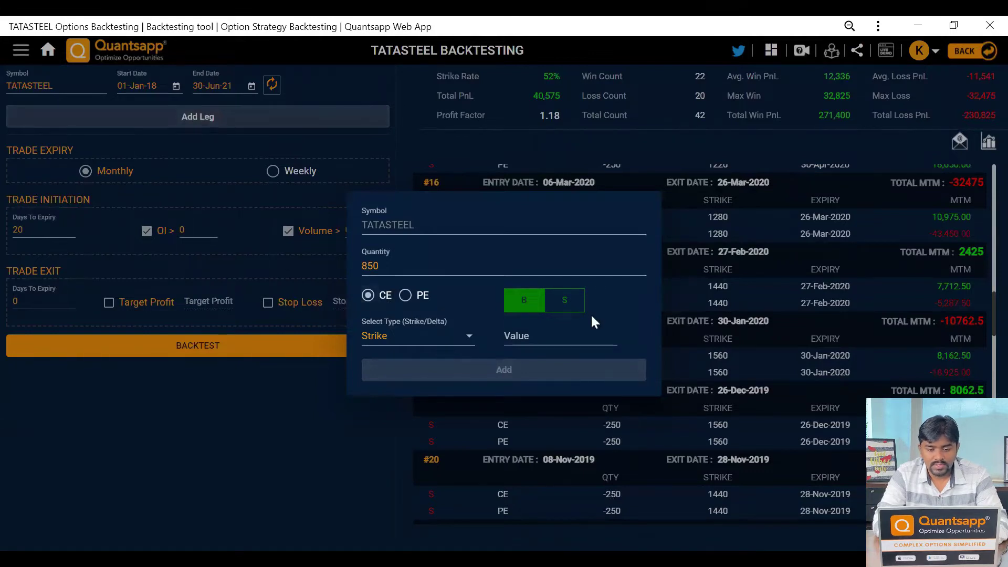
click(578, 332)
text(0)
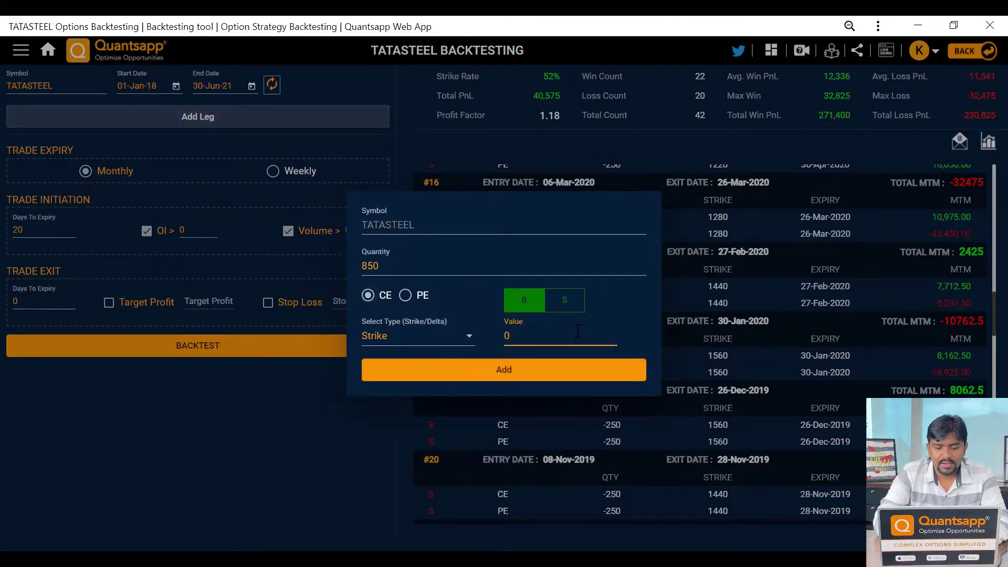
click(533, 368)
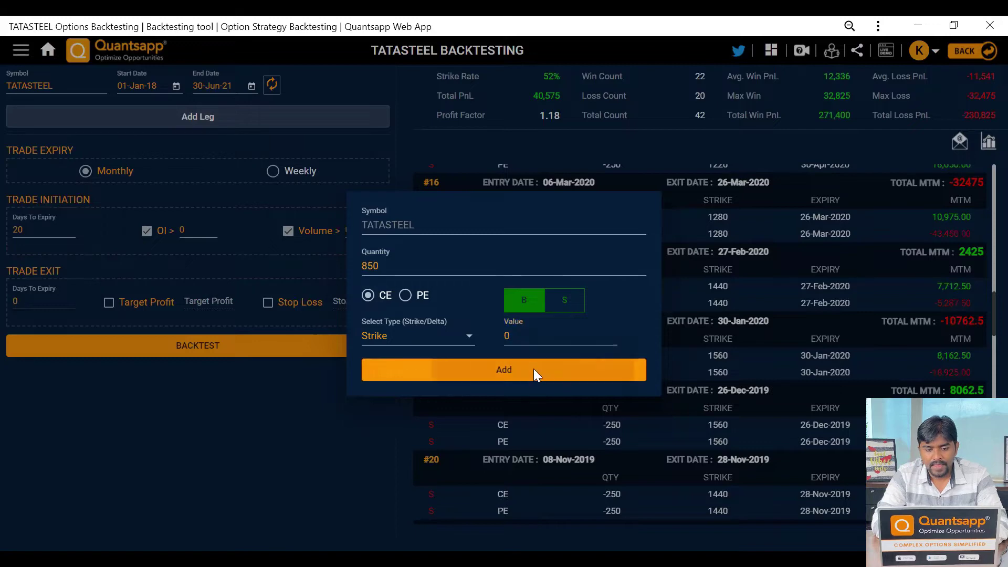
Add a second leg selling TATASTEEL CE by Strike with a value of 5
click(153, 123)
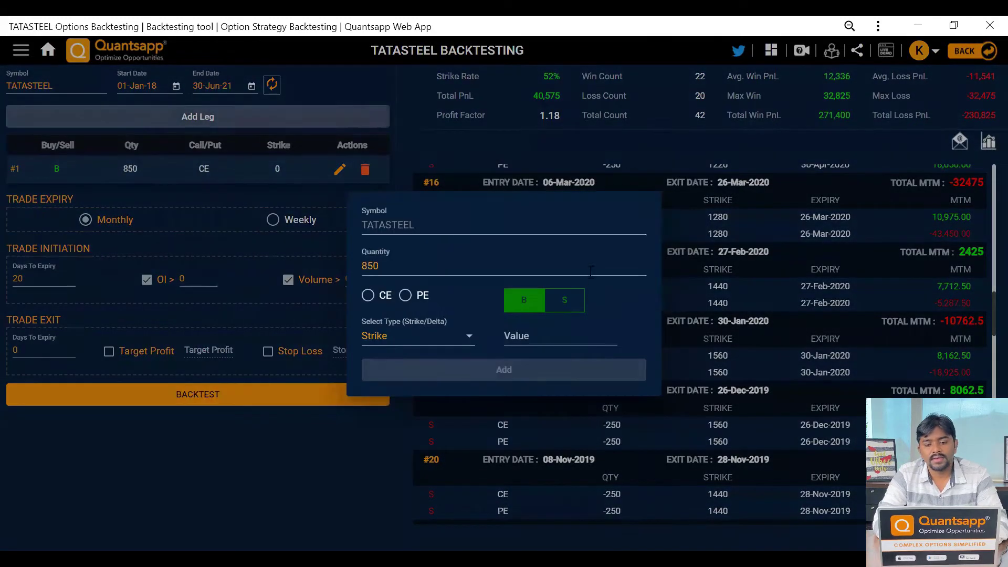
click(578, 299)
click(554, 337)
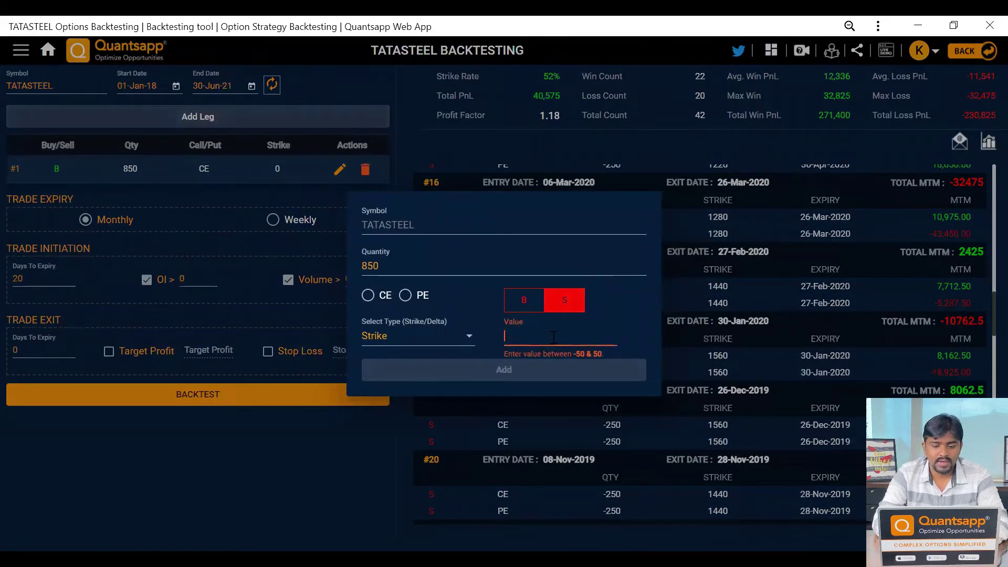
text(3)
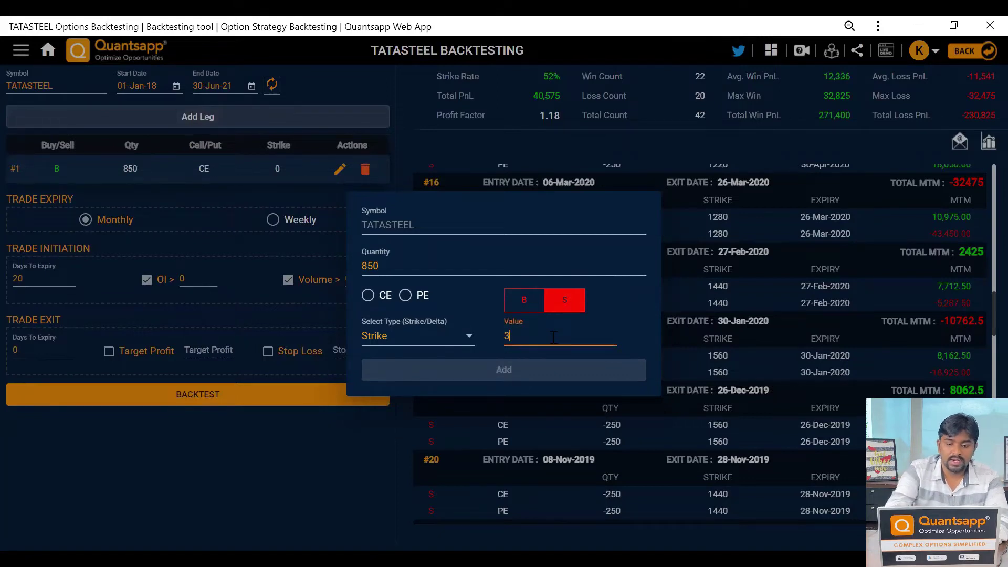
key(BackSpace)
text(5)
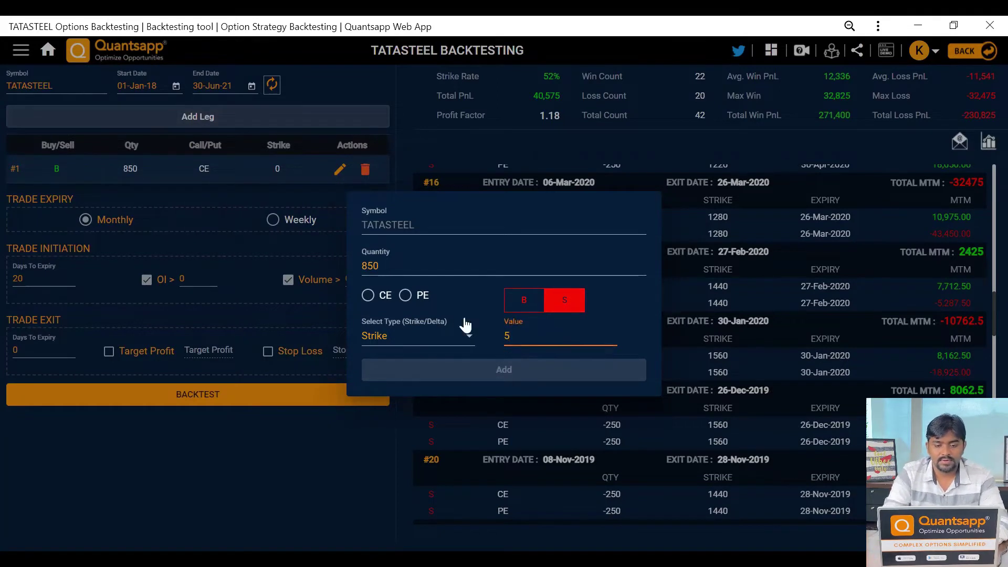
click(368, 295)
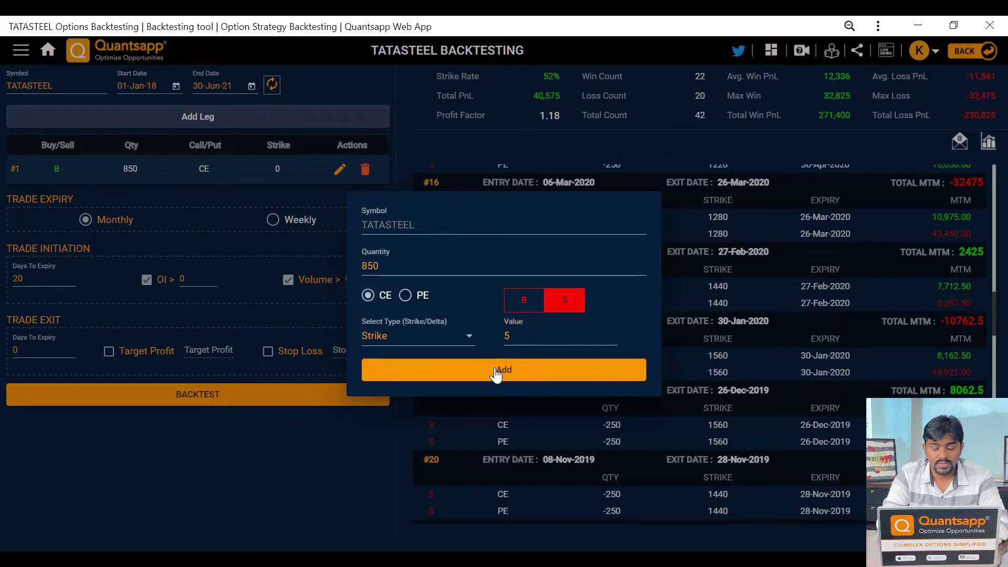
click(495, 371)
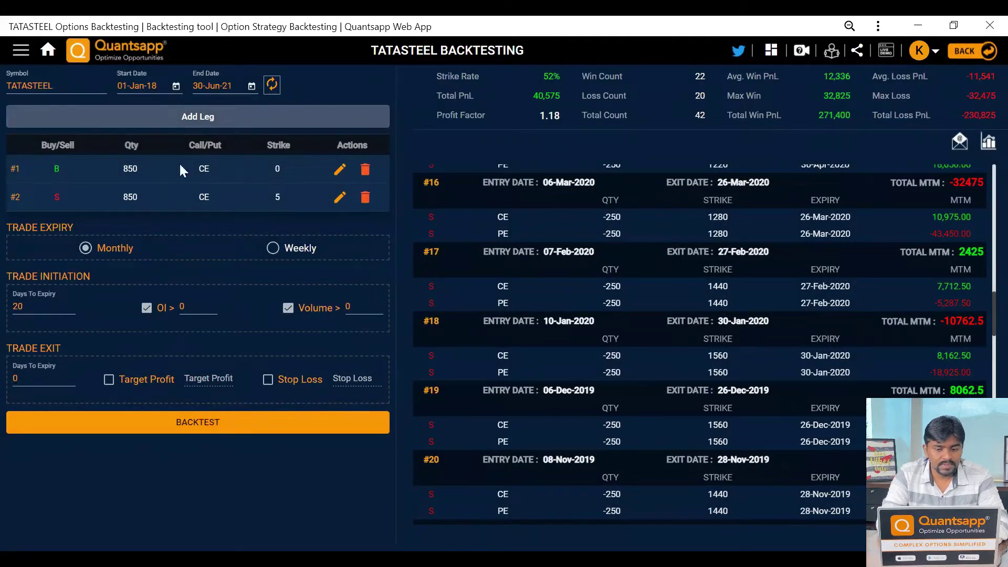
Run the backtest on the two TATASTEEL call legs and review the strikes and MTM of the listed trades
click(242, 422)
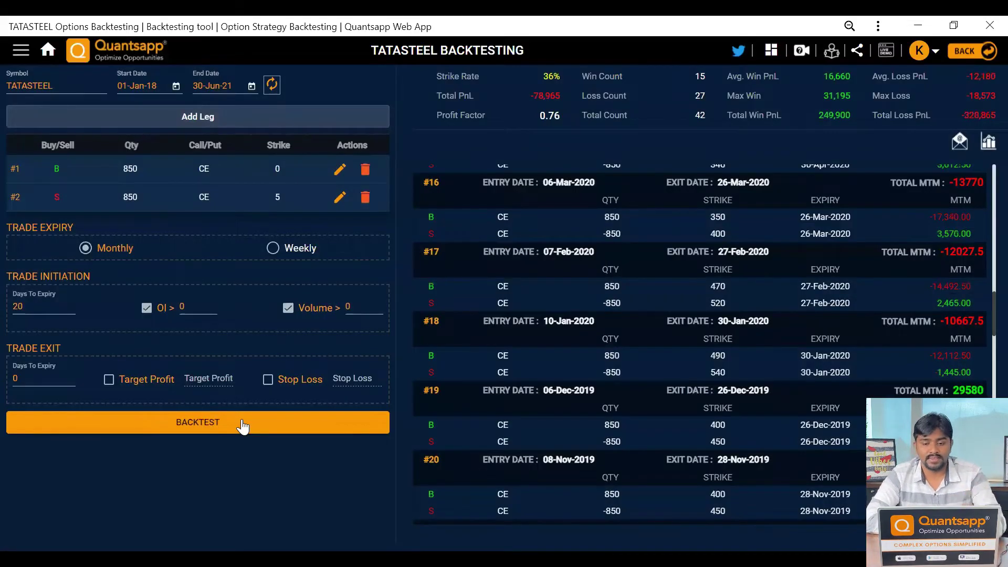
scroll(630, 420, up, 10)
scroll(647, 289, up, 6)
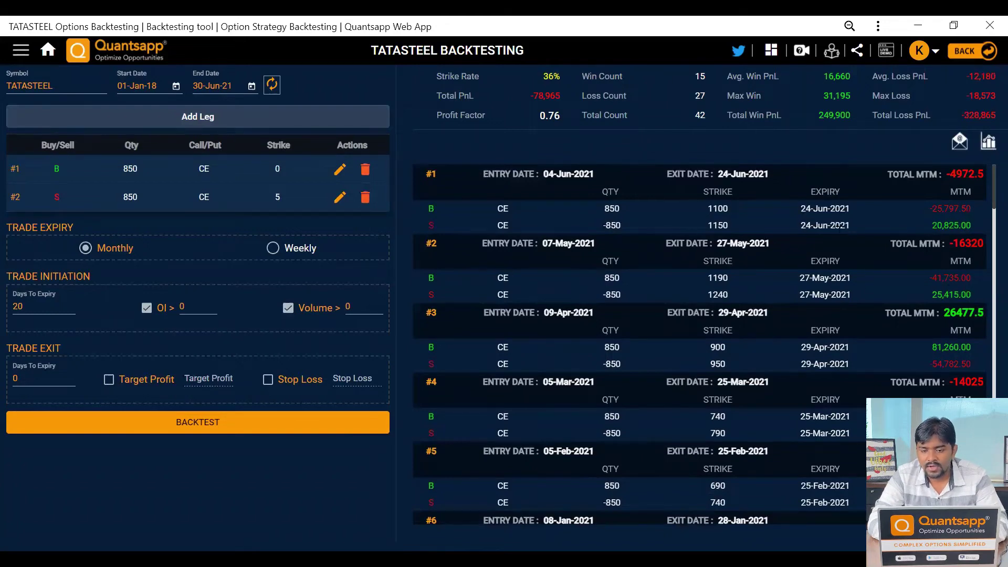
scroll(951, 261, down, 1)
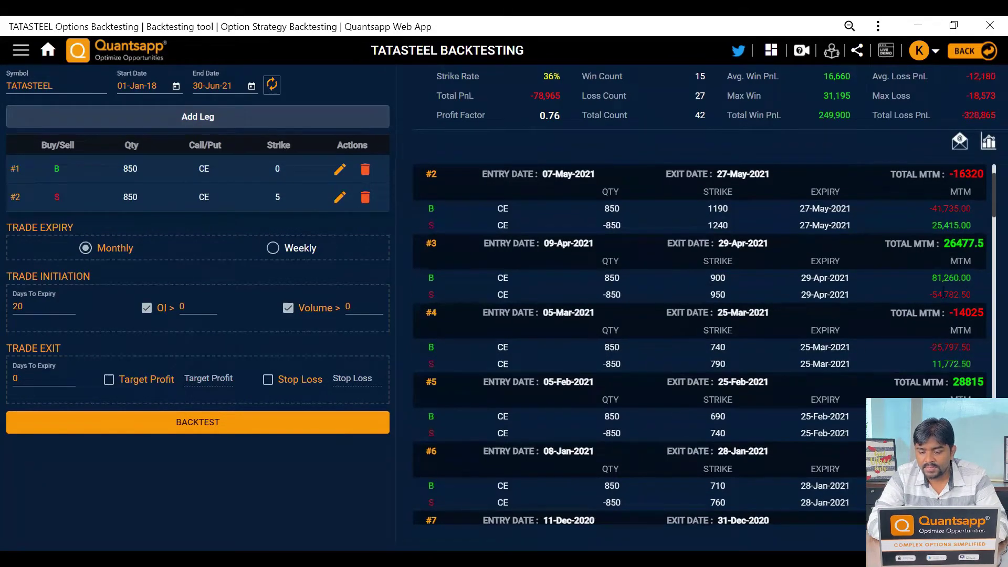
scroll(878, 367, down, 4)
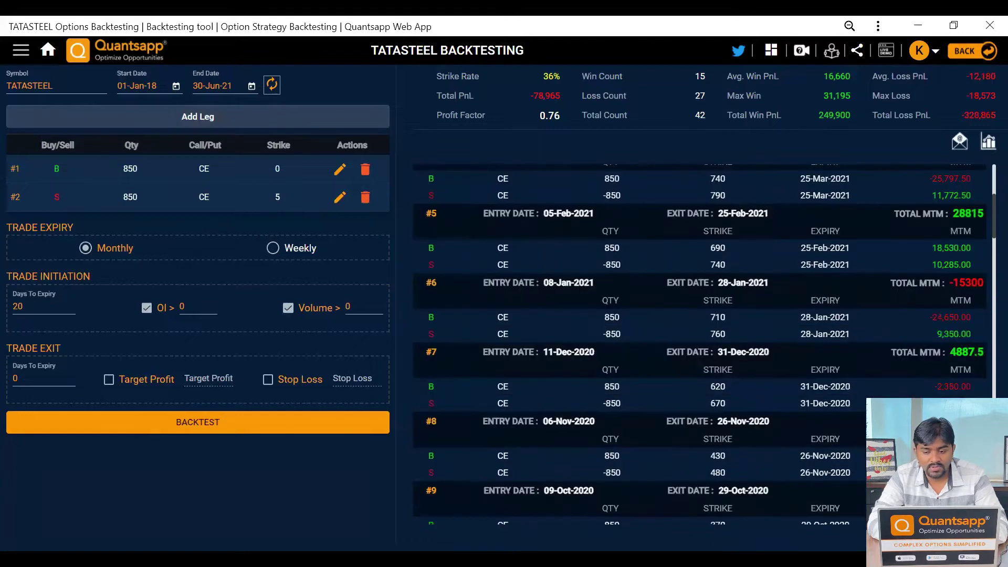
scroll(700, 344, down, 8)
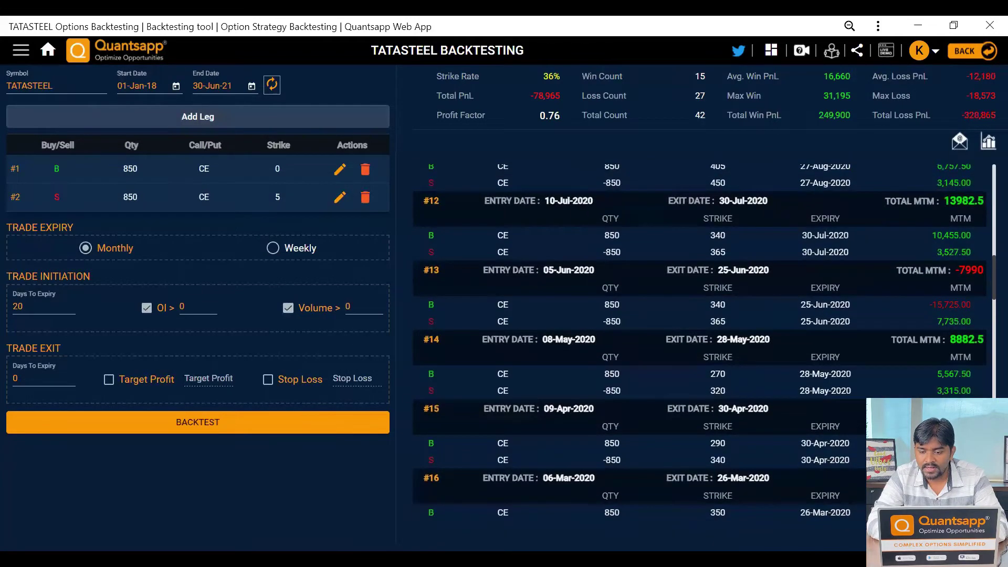
scroll(481, 249, up, 14)
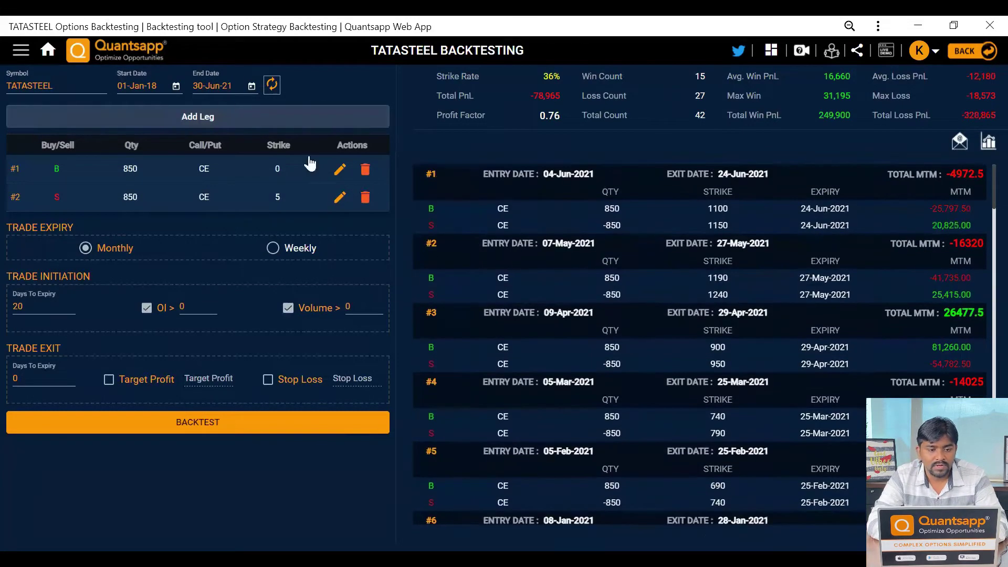
Set the backtest start date to 01-Jan-20
click(176, 86)
click(176, 86)
click(179, 88)
click(288, 120)
click(288, 120)
click(287, 121)
click(287, 120)
click(287, 120)
click(288, 120)
click(287, 120)
click(287, 121)
click(288, 120)
click(288, 120)
click(287, 121)
click(288, 120)
click(287, 121)
click(263, 121)
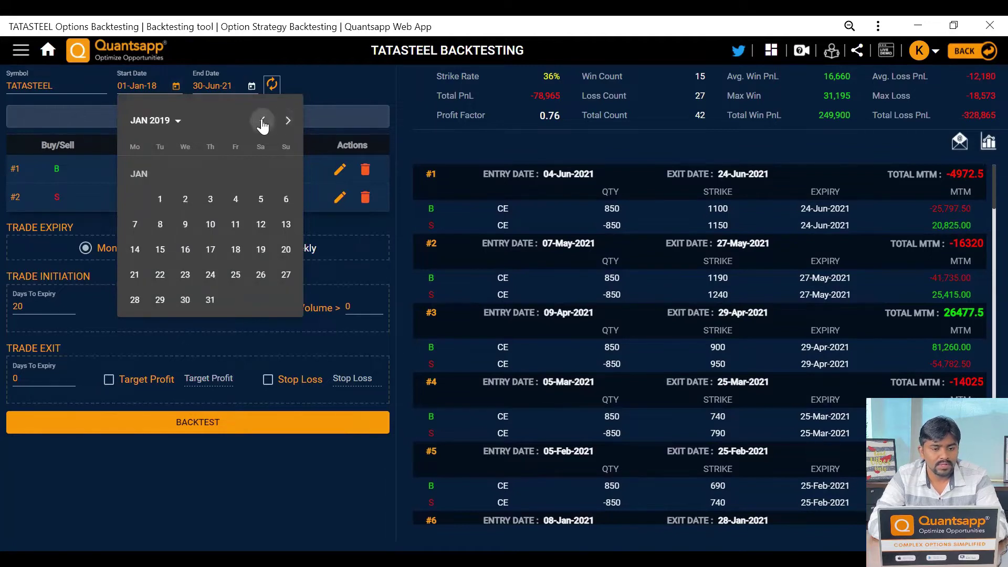
click(292, 128)
click(292, 128)
click(292, 128)
click(292, 128)
click(292, 128)
click(292, 128)
click(292, 128)
click(292, 128)
click(292, 128)
click(292, 129)
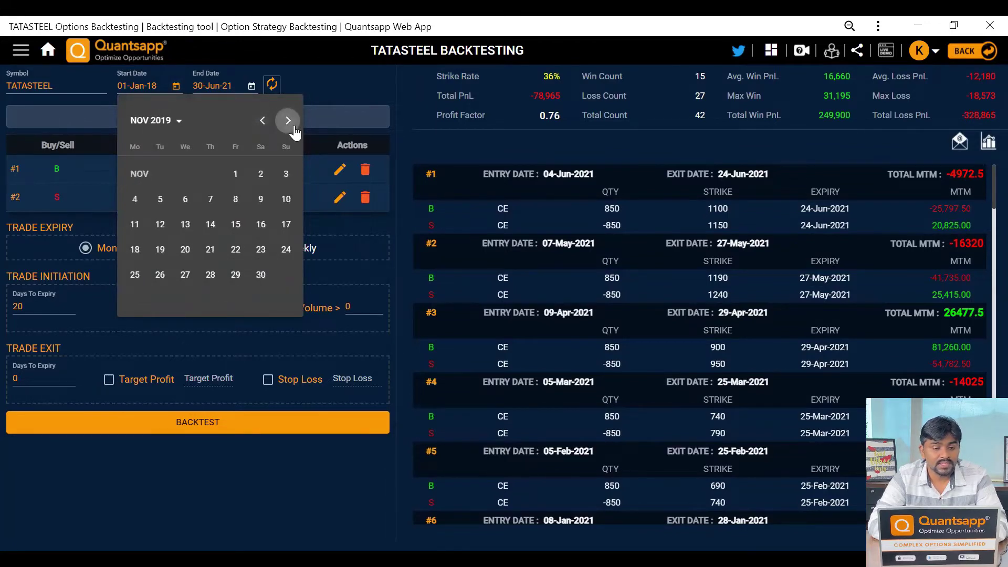
click(292, 128)
click(292, 128)
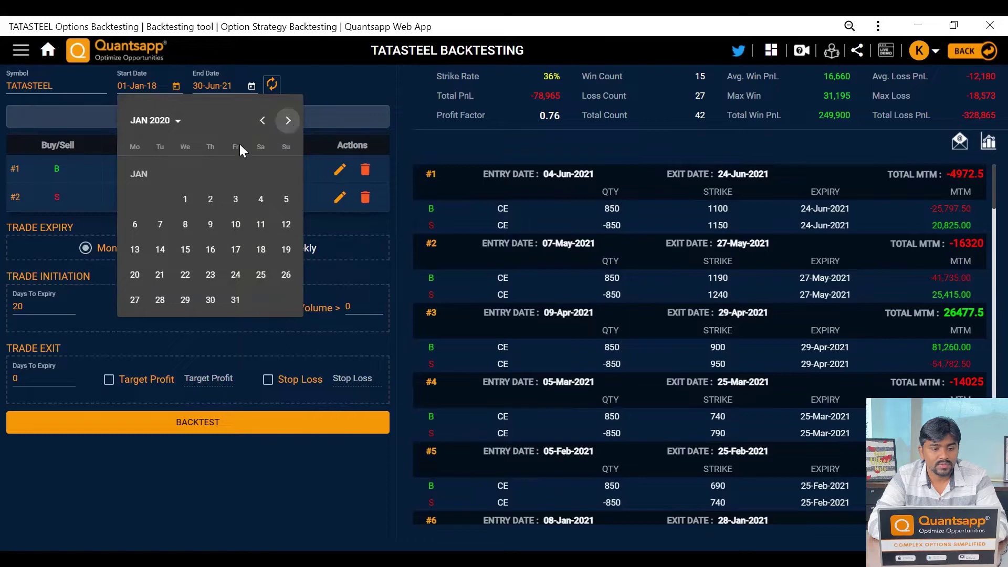
click(184, 199)
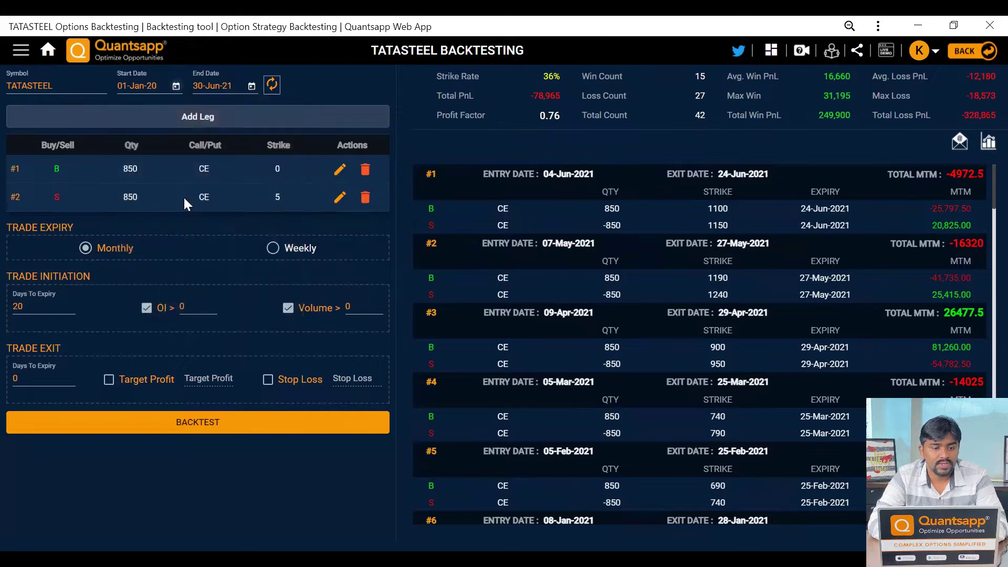
Rerun the TATASTEEL backtest for the shortened period and review the statistics and trade list down to the earliest trade
click(227, 425)
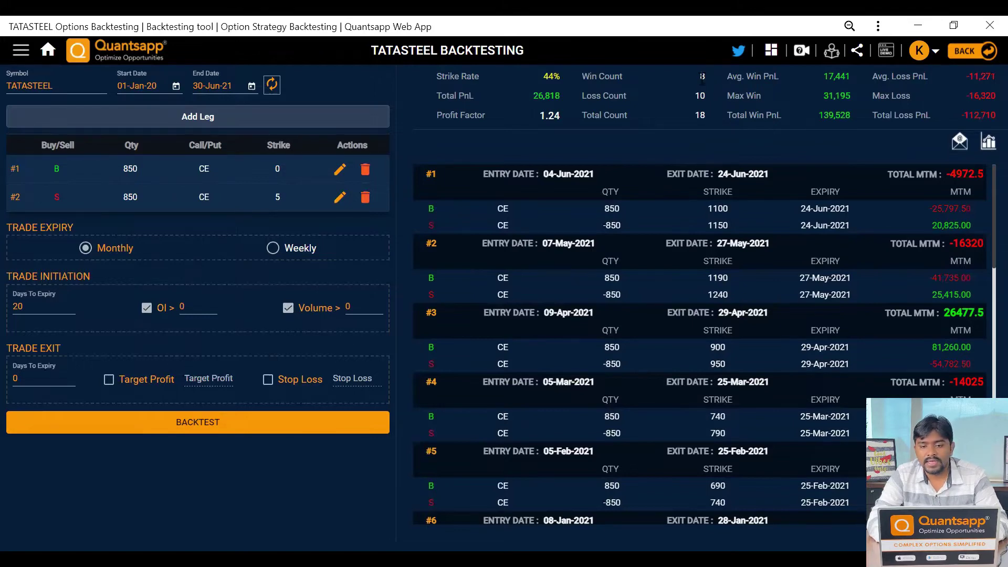
scroll(771, 361, down, 15)
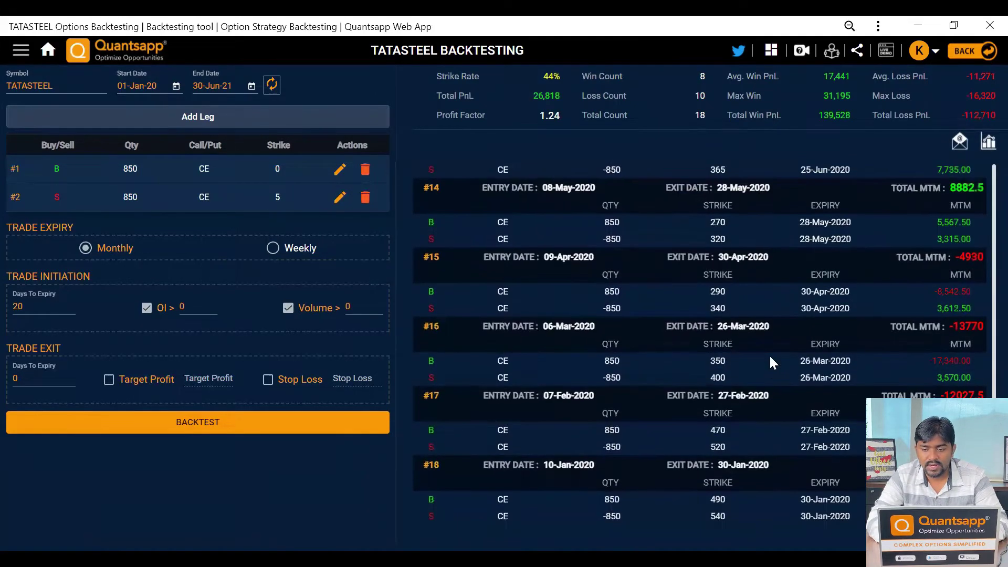
Return to the most recent TATASTEEL trade and examine the backtest results as a PnL Curve
scroll(769, 354, up, 15)
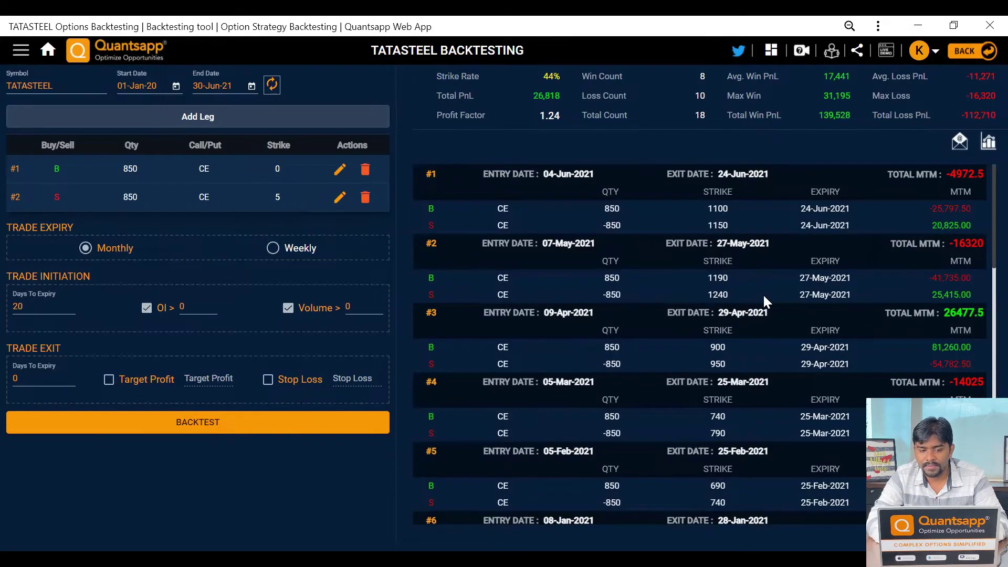
click(988, 141)
click(905, 144)
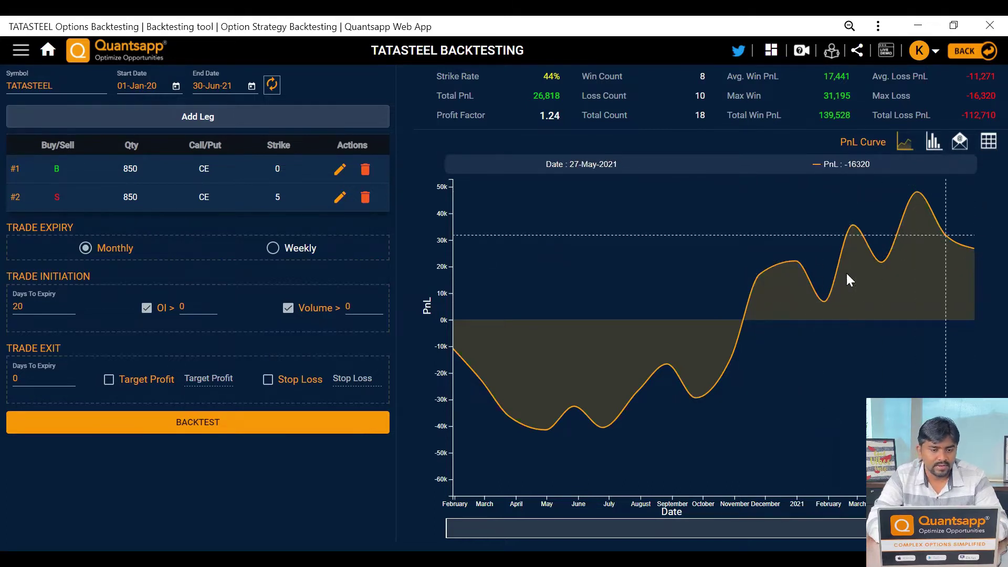
Delete both TATASTEEL legs and change the backtest symbol to NIFTY
click(365, 179)
click(365, 170)
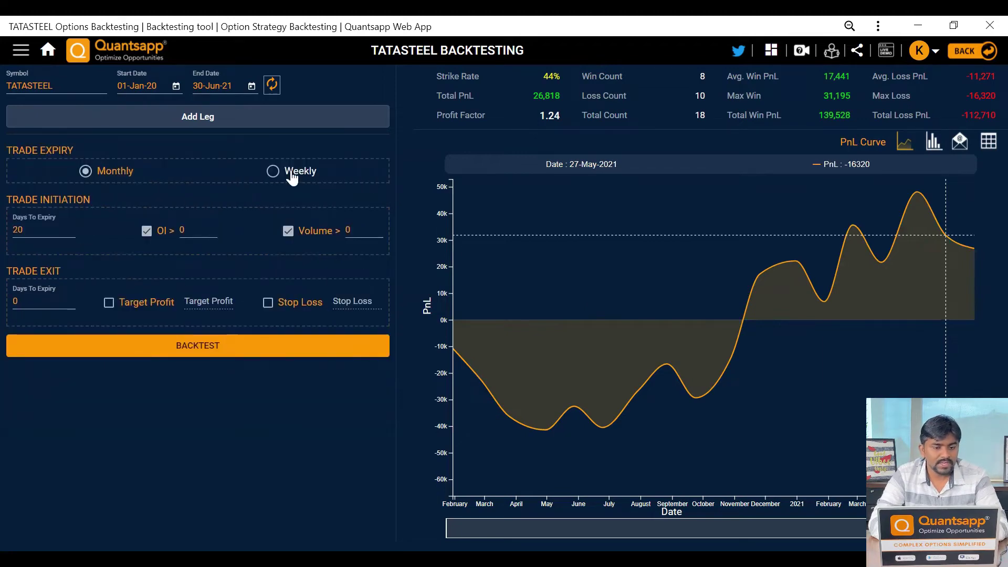
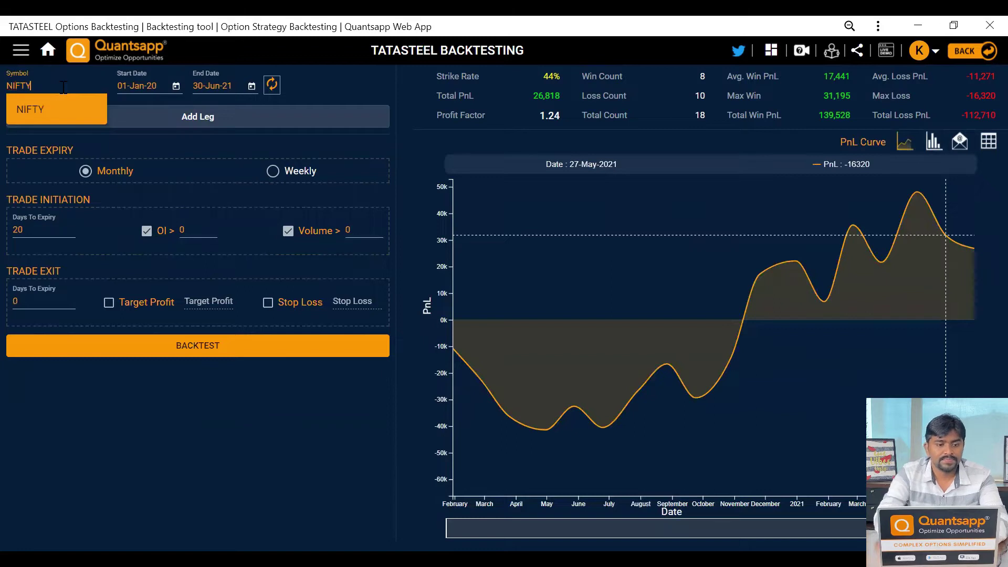
click(62, 110)
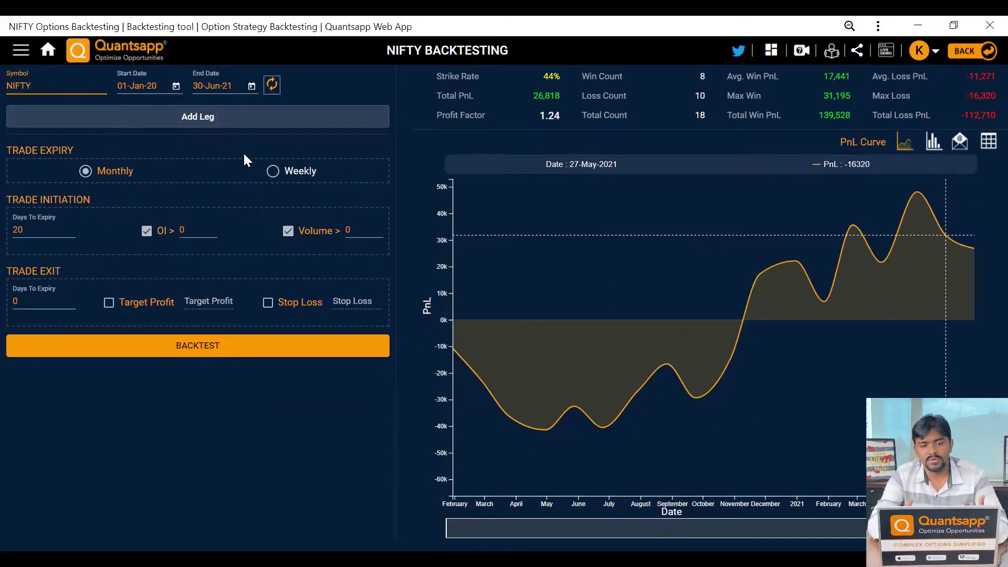
Set the trade expiry to Weekly and the trade initiation to 4 days to expiry
click(273, 174)
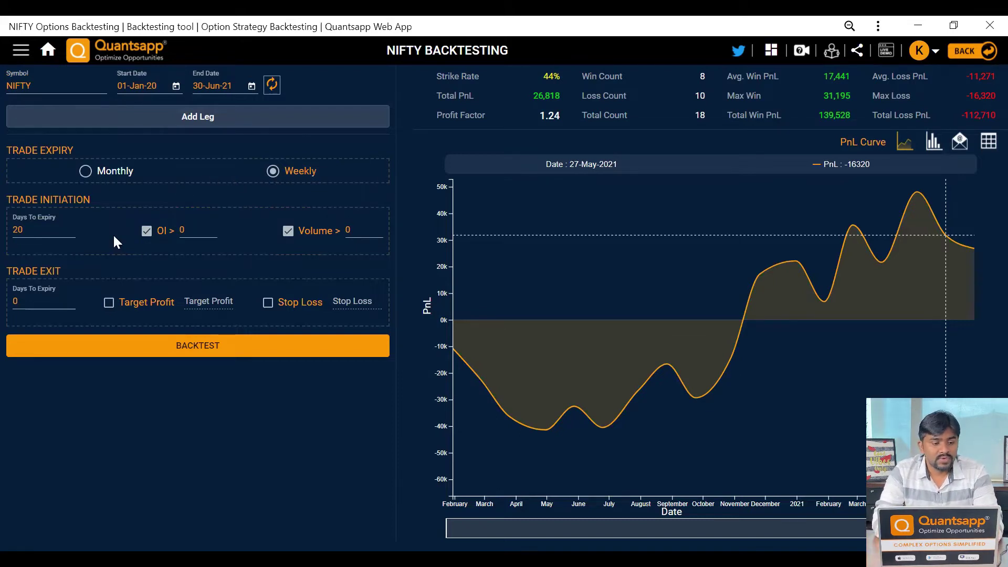
drag(26, 231, 5, 236)
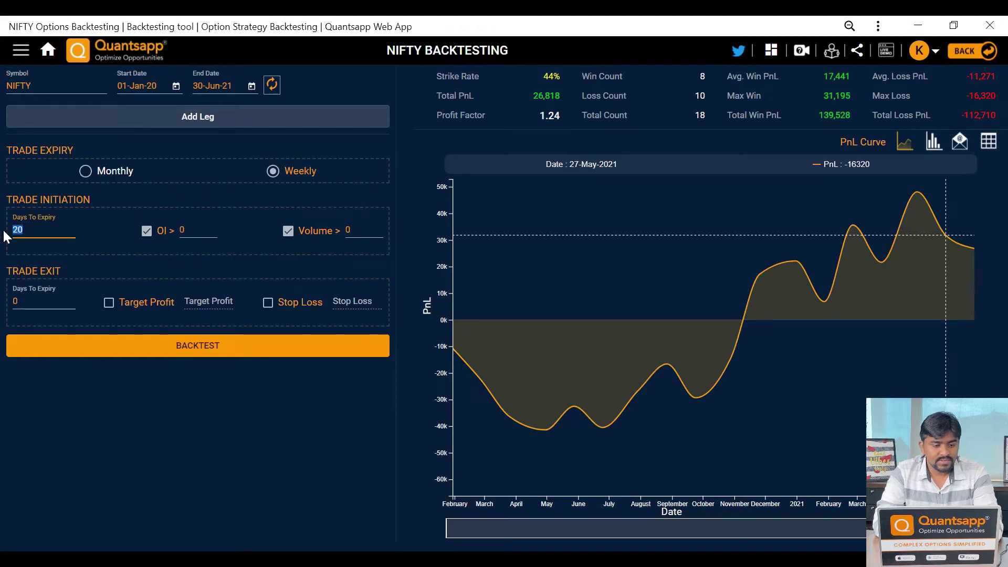
text(4)
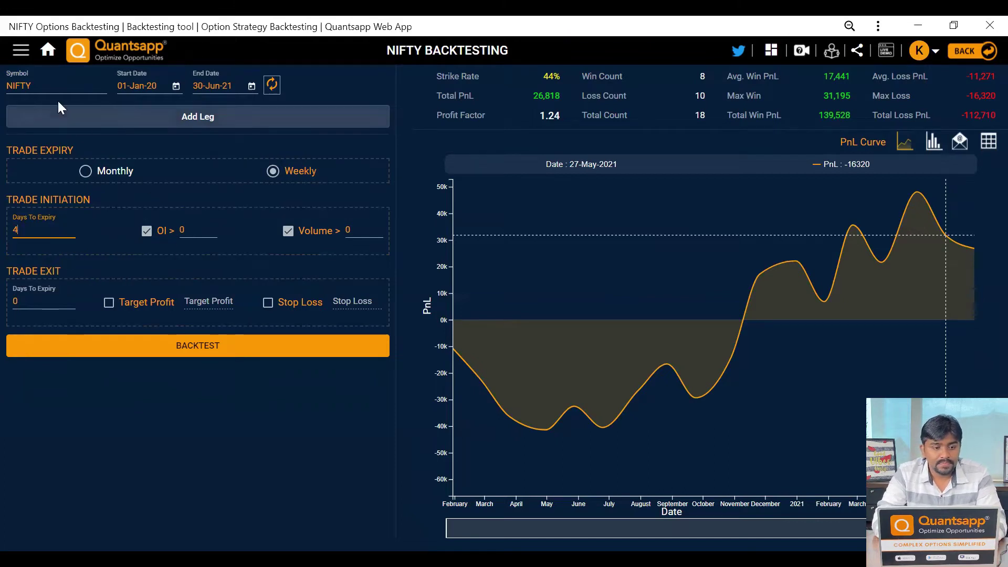
Add a leg selling 150 NIFTY CE by Strike with a value of 0
click(206, 116)
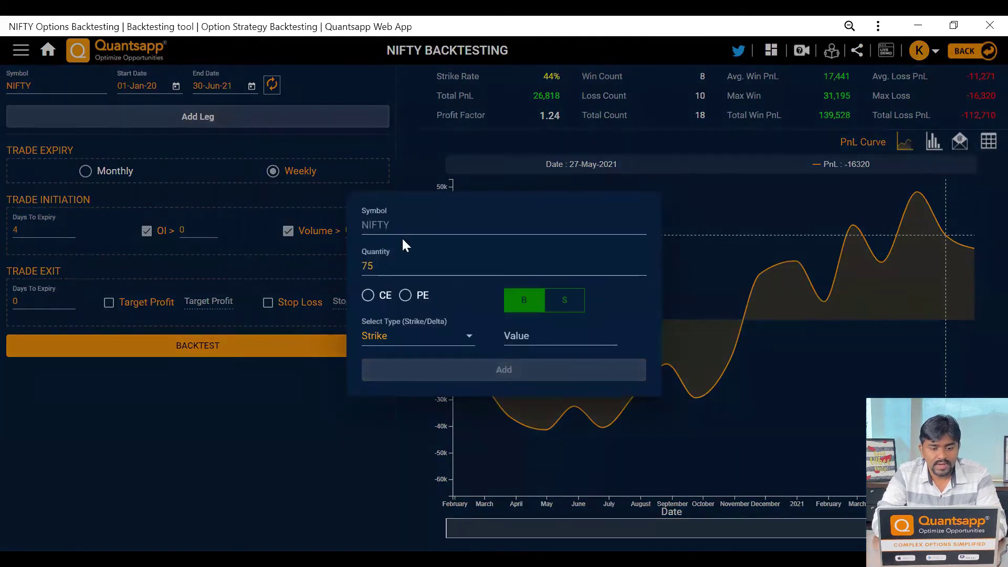
click(382, 300)
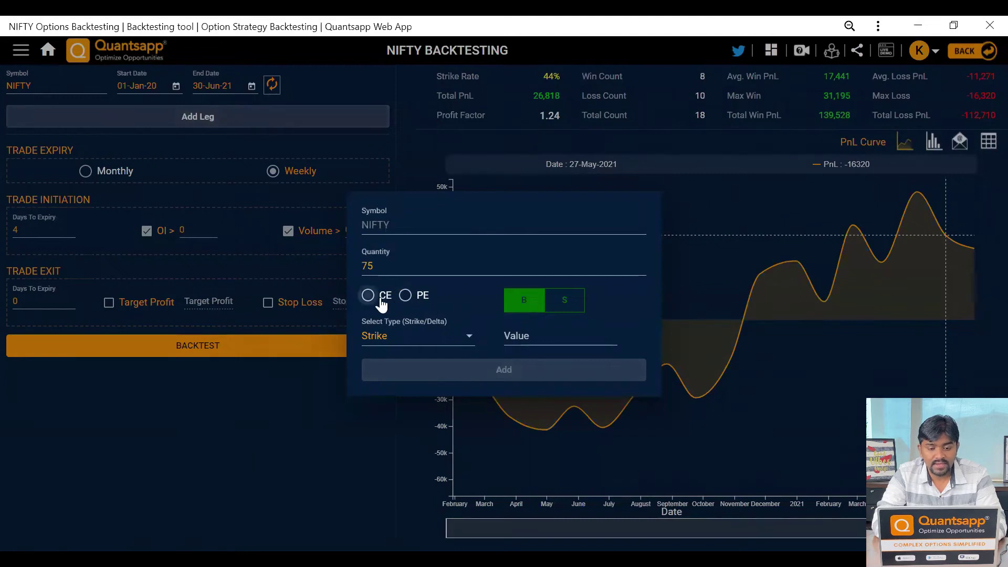
click(530, 337)
text(0)
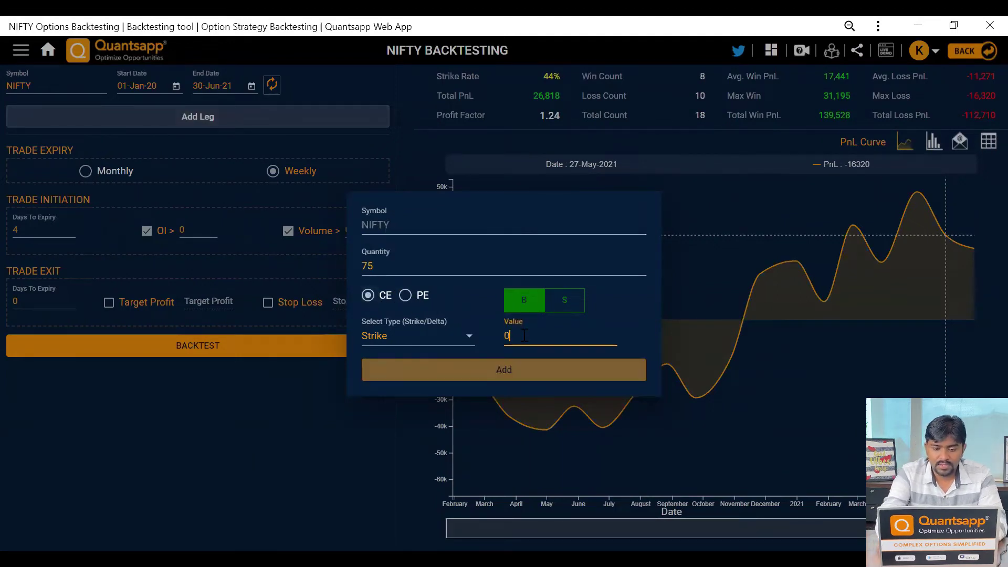
drag(428, 269, 338, 267)
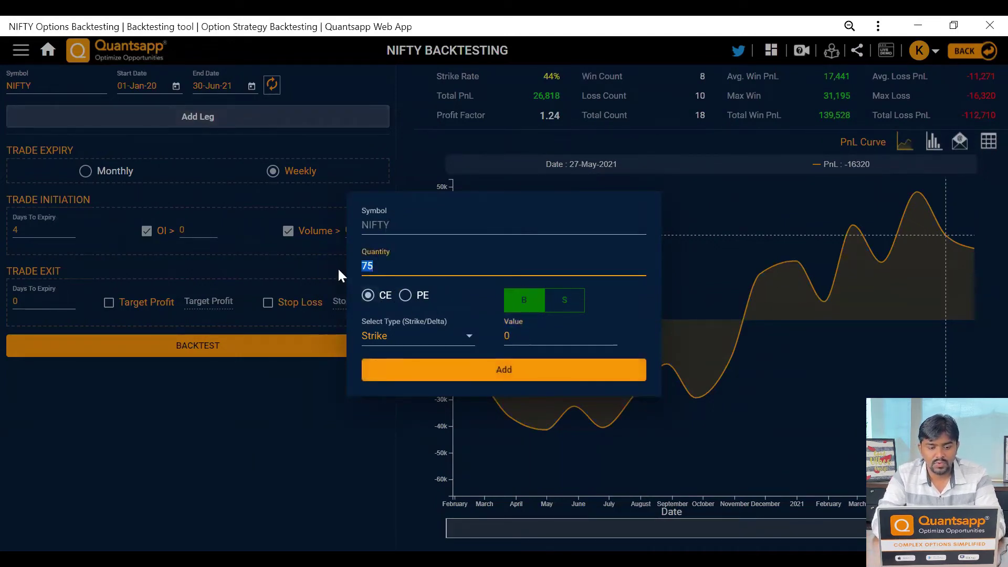
text(150)
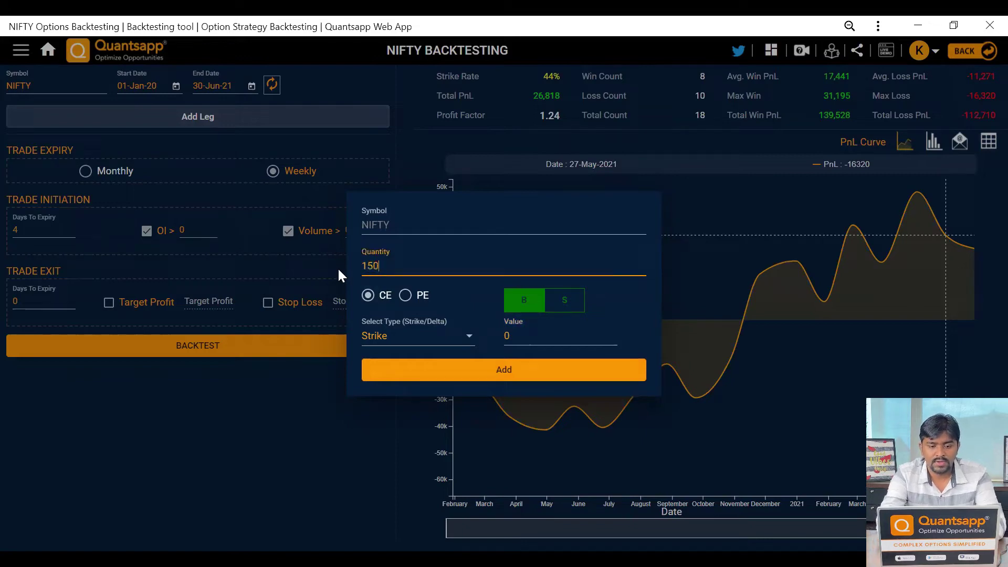
click(512, 310)
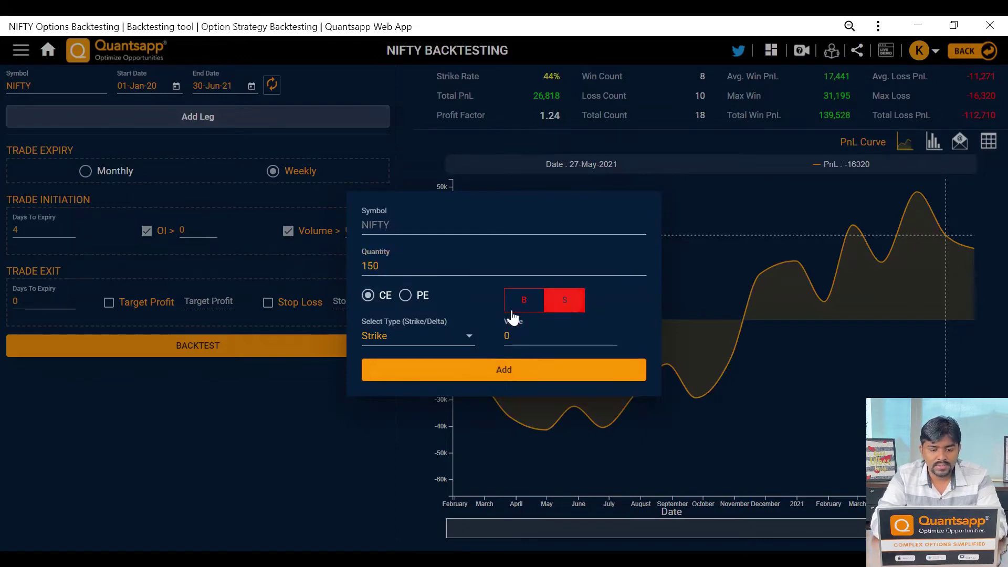
click(523, 370)
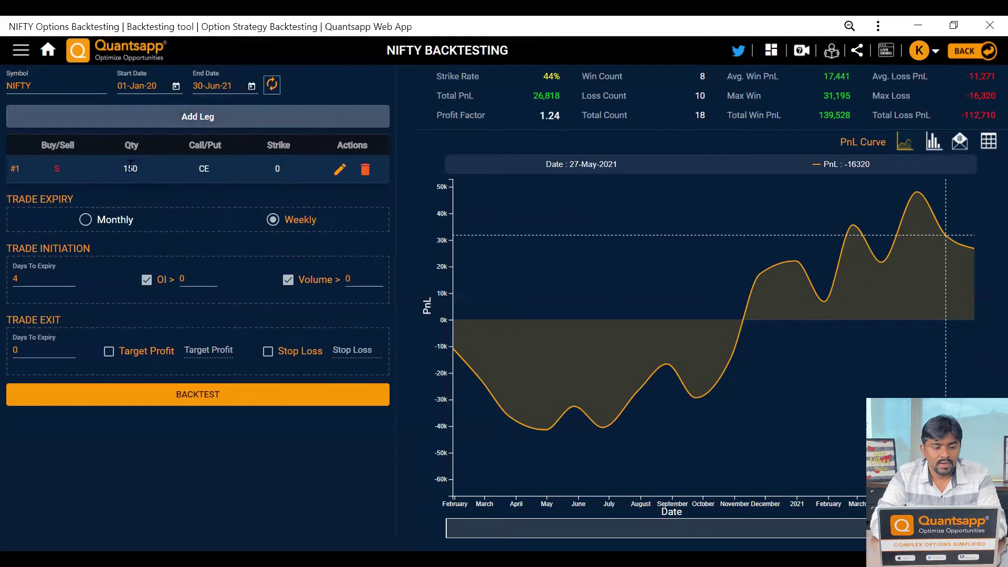
Open the entry form for a second NIFTY leg
click(149, 119)
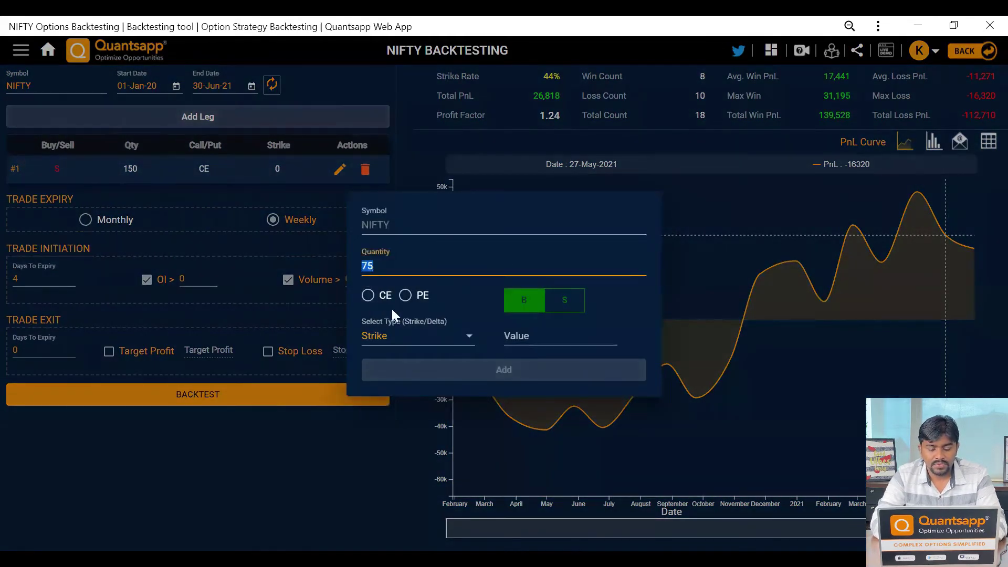
click(449, 306)
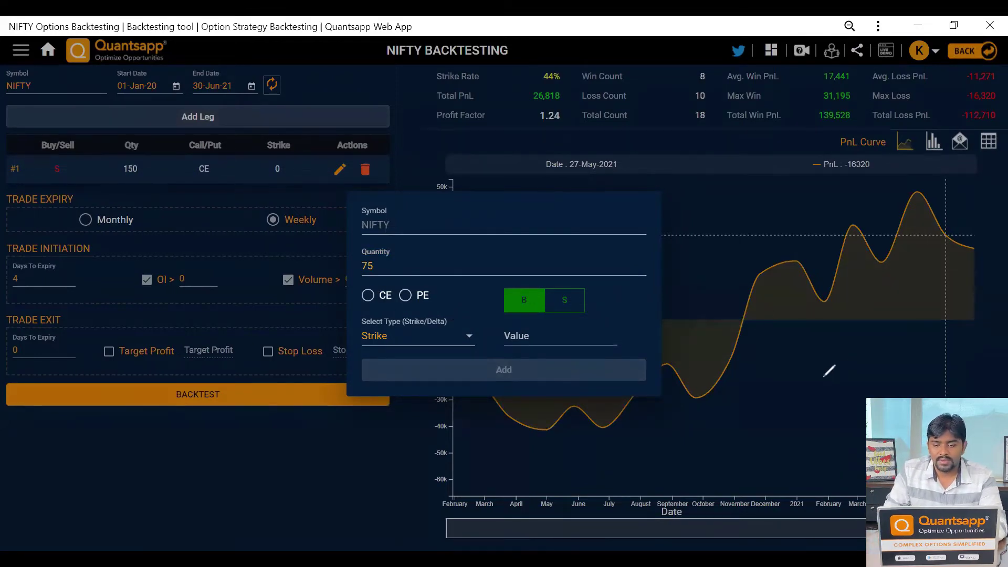
mouse_move(817, 360)
mouse_down()
mouse_move(844, 369)
mouse_move(879, 351)
mouse_move(891, 368)
mouse_up()
mouse_move(806, 328)
mouse_down()
mouse_move(864, 315)
mouse_move(868, 327)
mouse_up()
mouse_move(817, 412)
mouse_down()
mouse_move(817, 428)
mouse_move(854, 418)
mouse_up()
mouse_move(876, 279)
mouse_down()
mouse_move(809, 289)
mouse_move(756, 389)
mouse_move(874, 286)
mouse_move(842, 275)
mouse_up()
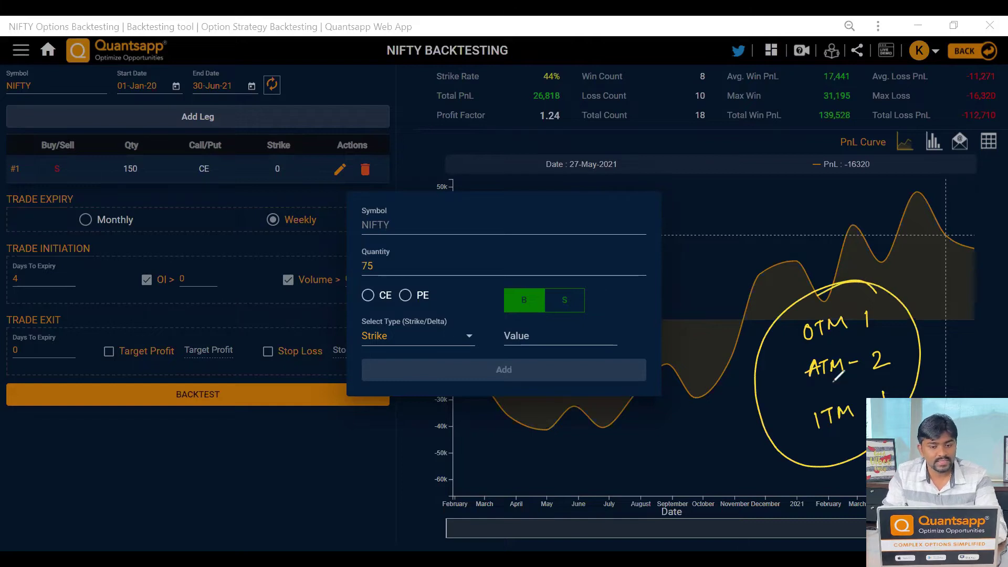
mouse_move(916, 291)
mouse_down()
mouse_move(940, 296)
mouse_move(931, 265)
mouse_move(987, 286)
mouse_move(912, 274)
mouse_move(925, 297)
mouse_up()
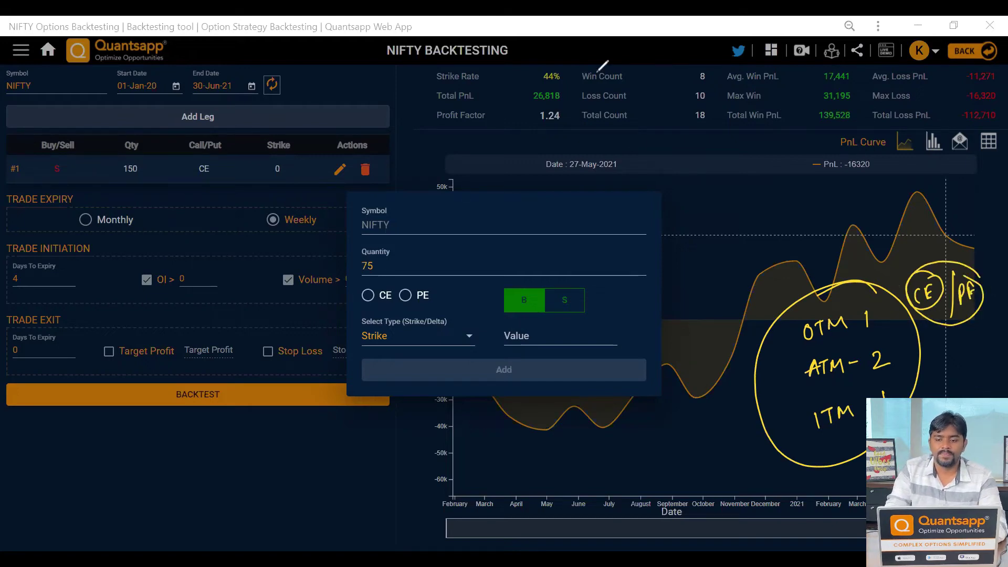
key(e)
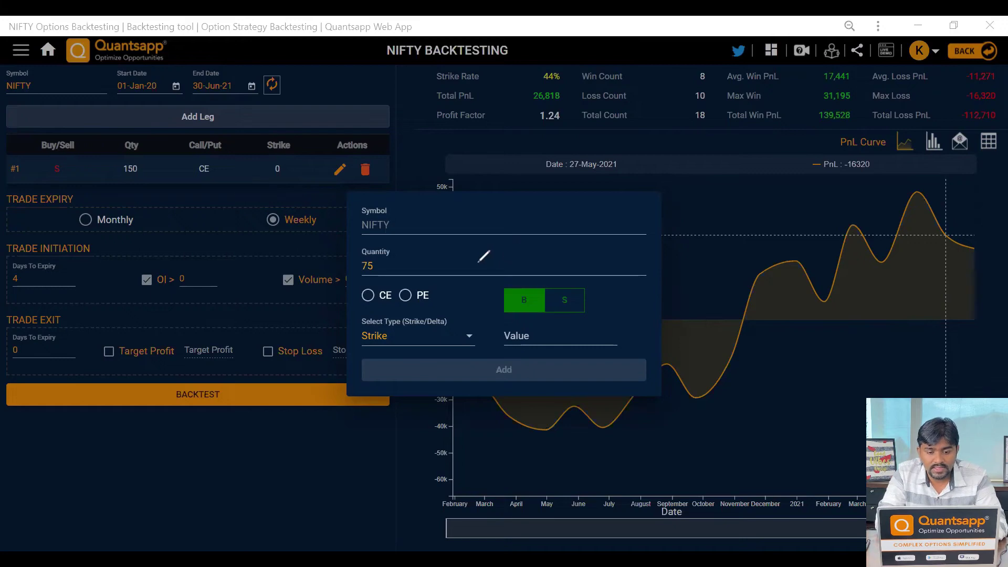
Add the second leg buying 75 NIFTY CE by Strike with a value of 2
click(536, 336)
text(2)
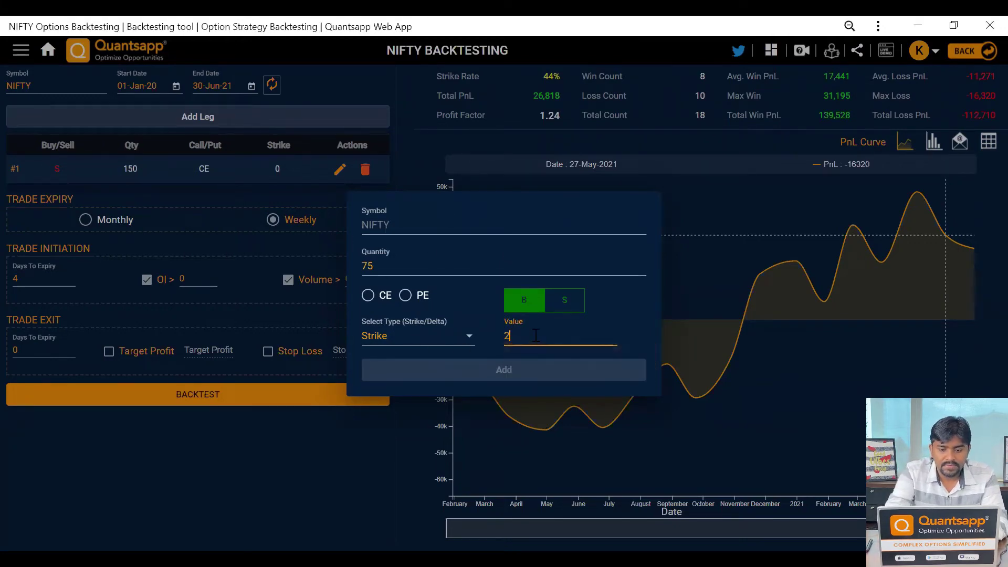
click(368, 295)
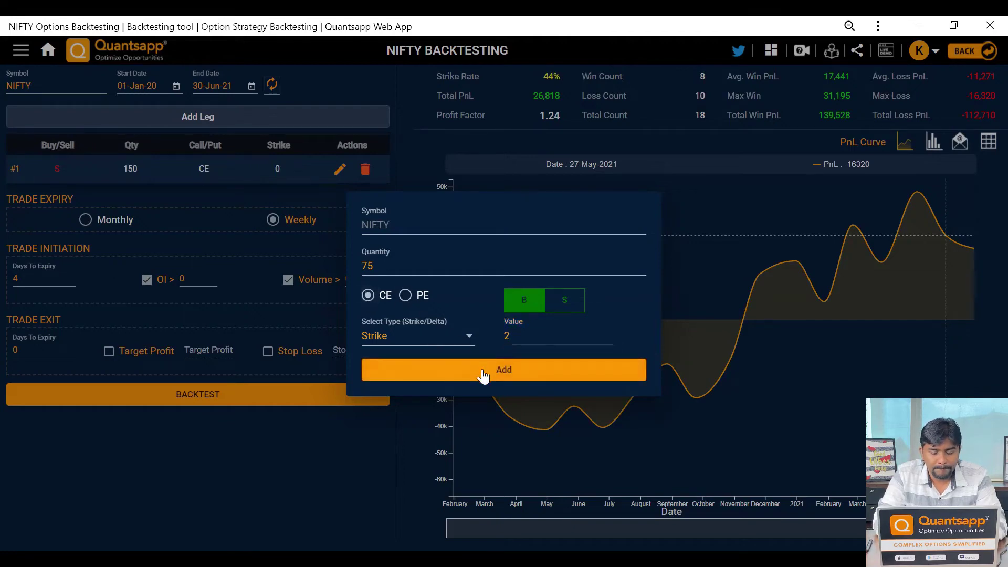
click(483, 375)
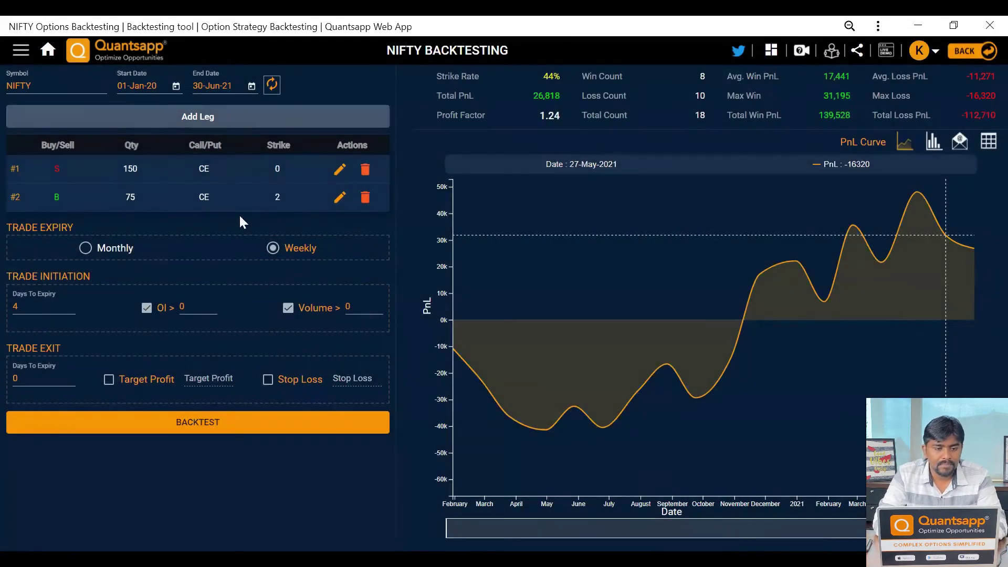
Add a third leg buying 75 NIFTY CE by Strike with a value of -2
click(97, 117)
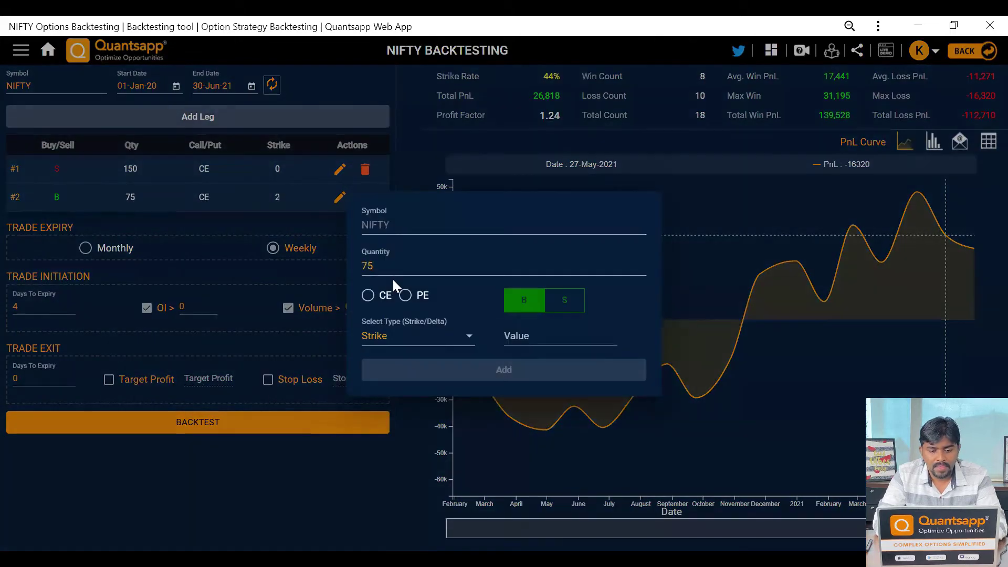
click(369, 297)
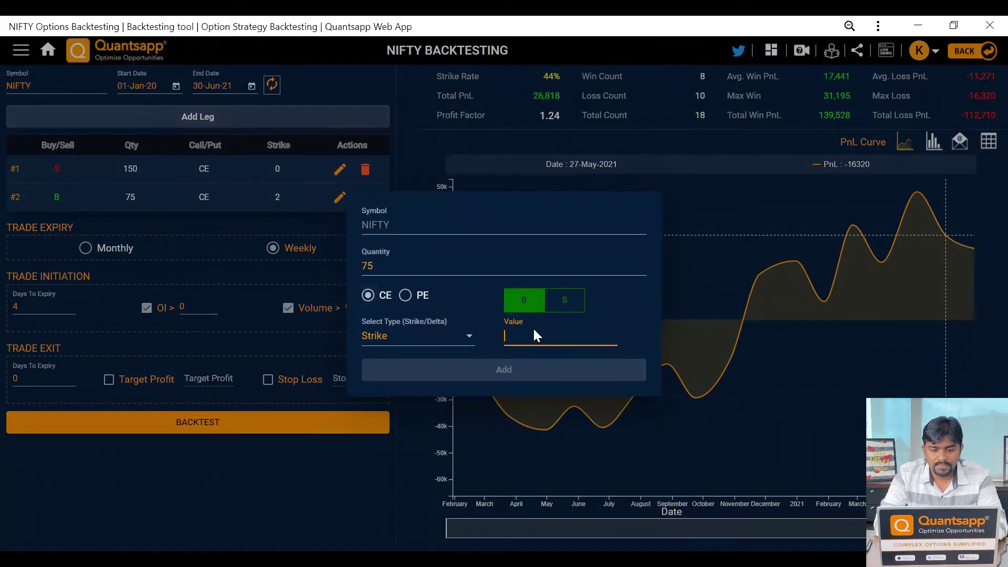
text(-2)
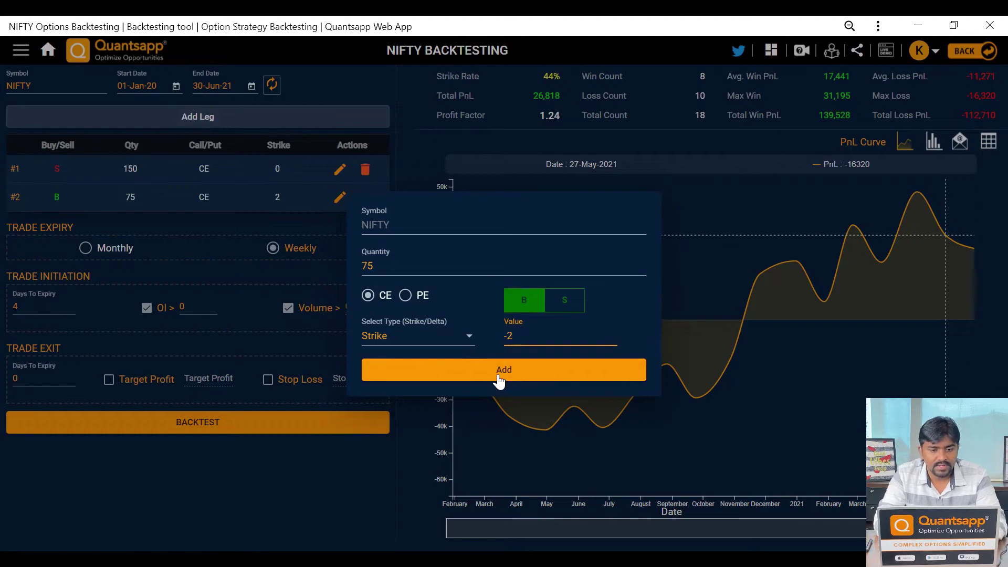
click(499, 380)
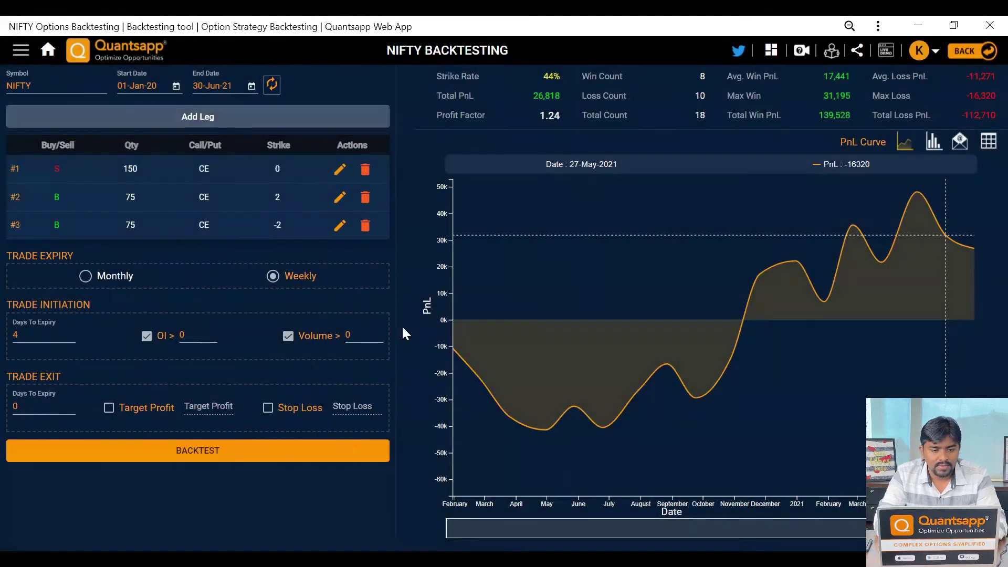
Run the weekly NIFTY backtest on the three call legs and review its statistics, PnL curve and trade list
click(187, 456)
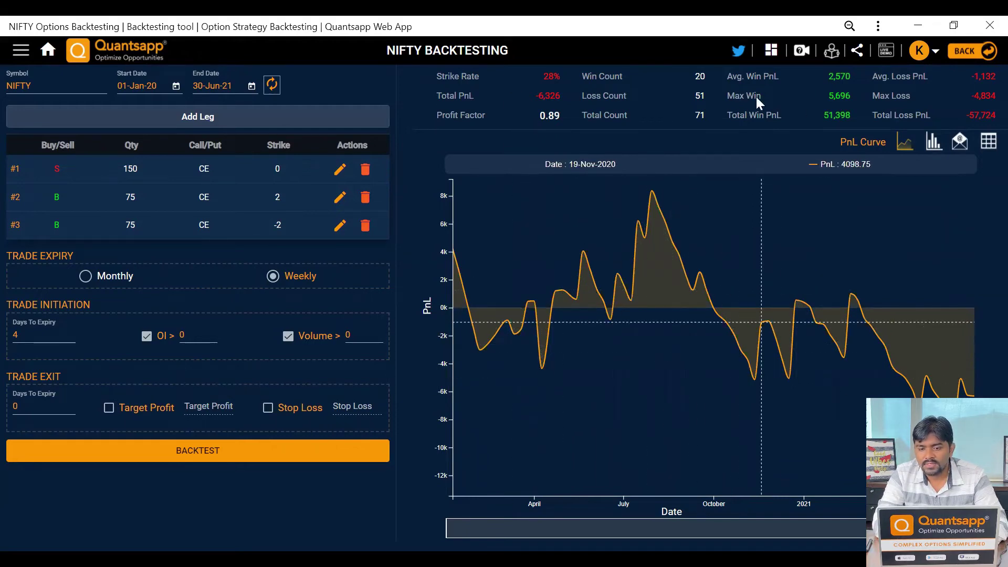
click(989, 142)
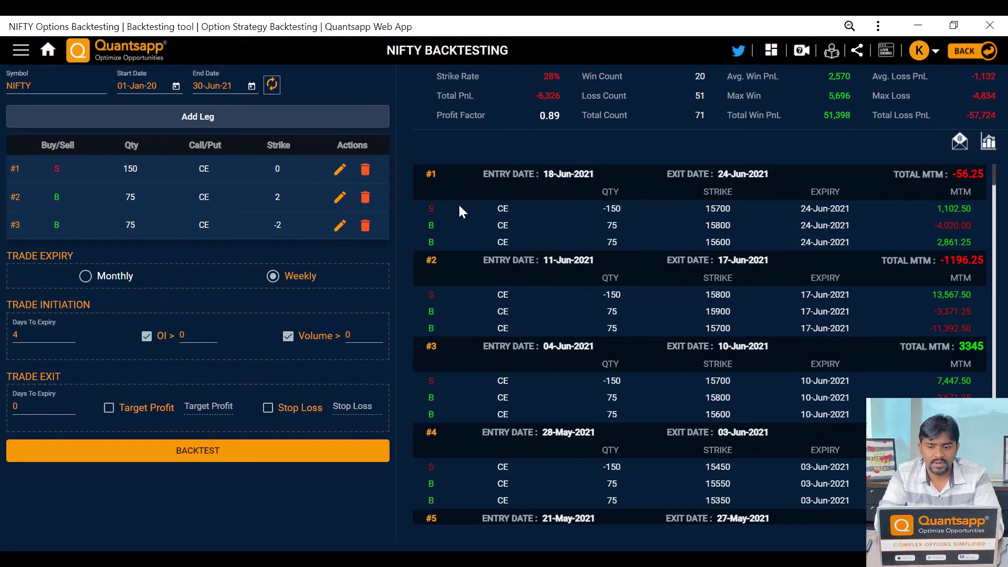
Change the strike value of the second NIFTY leg to 5
click(340, 200)
click(528, 335)
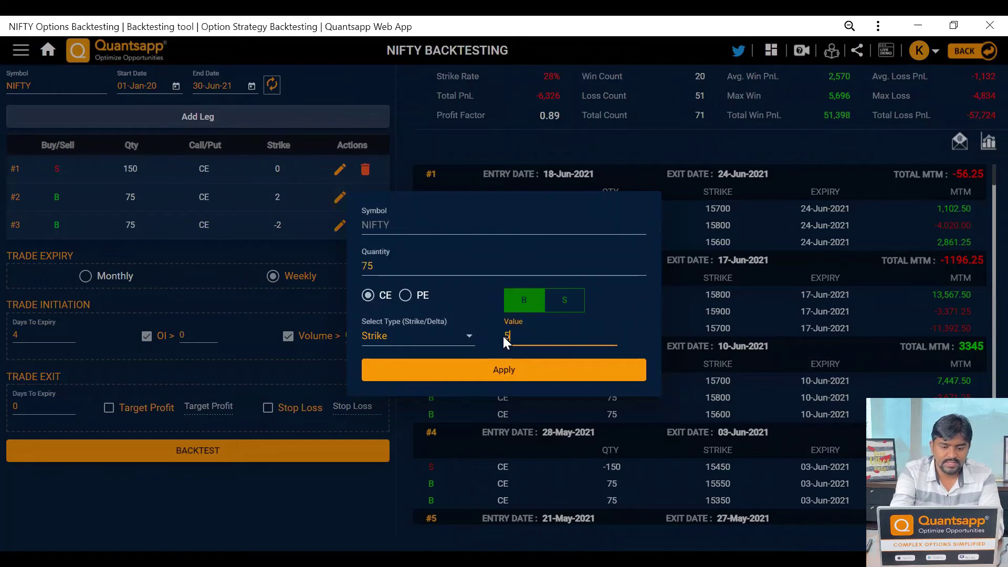
text(5)
click(508, 372)
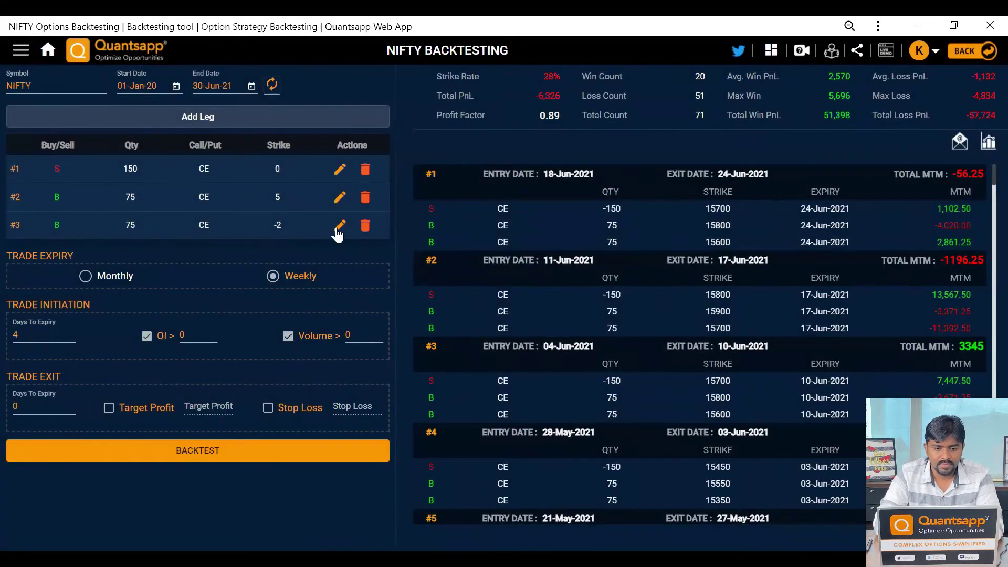
Change the strike value of the third NIFTY leg to -5
click(339, 230)
click(529, 336)
key(BackSpace)
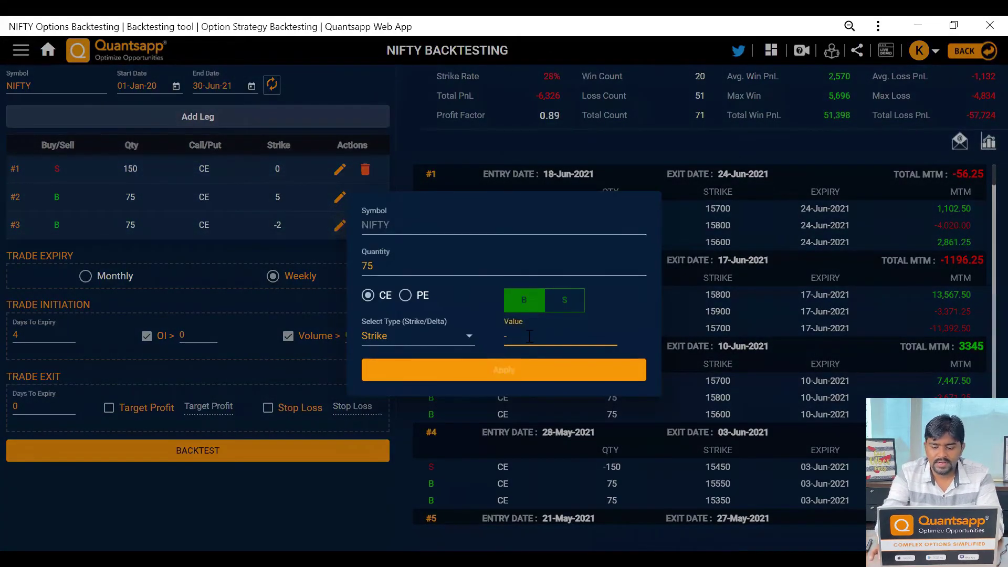
text(5)
click(529, 372)
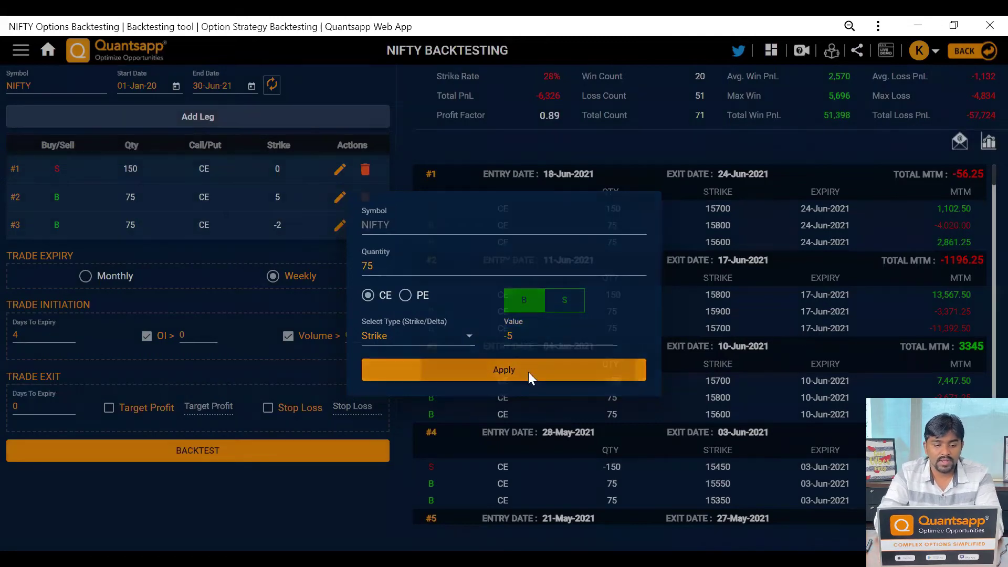
Rerun the NIFTY backtest with the widened strikes and review the statistics and the listed trades
click(294, 452)
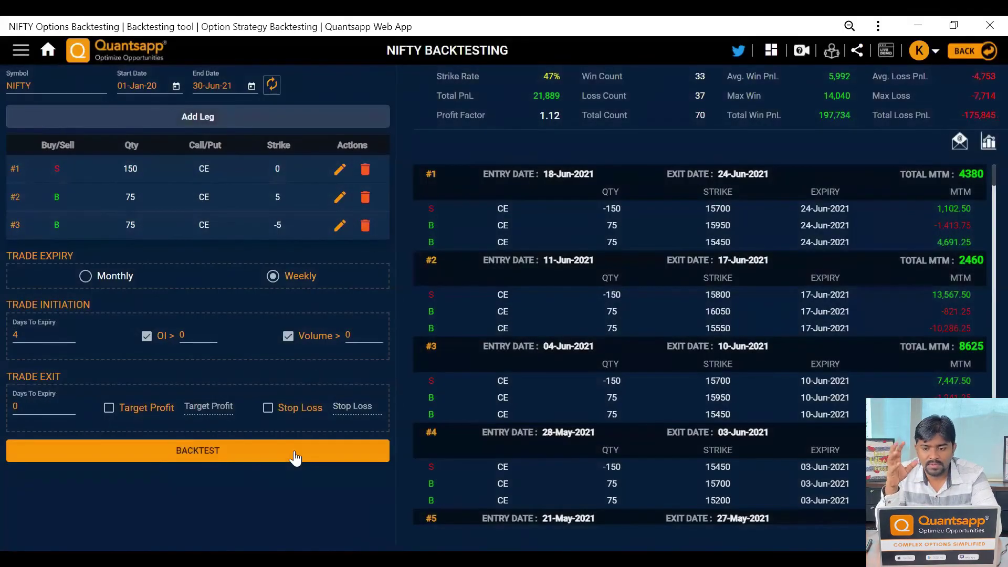
scroll(627, 472, down, 20)
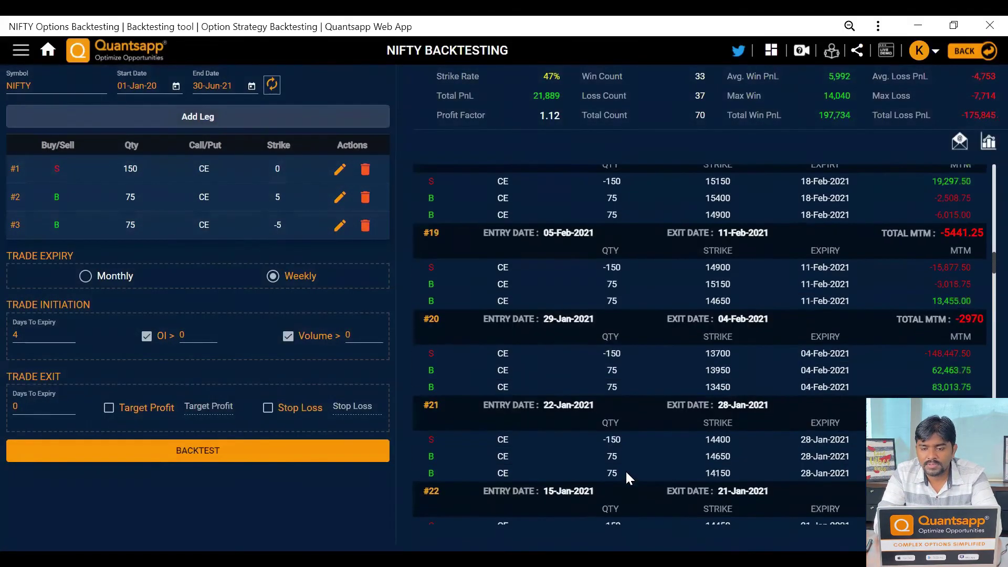
Review the individual trades listed for the widened weekly NIFTY call butterfly, from the newest back to August 2020
scroll(628, 475, up, 20)
scroll(762, 348, down, 15)
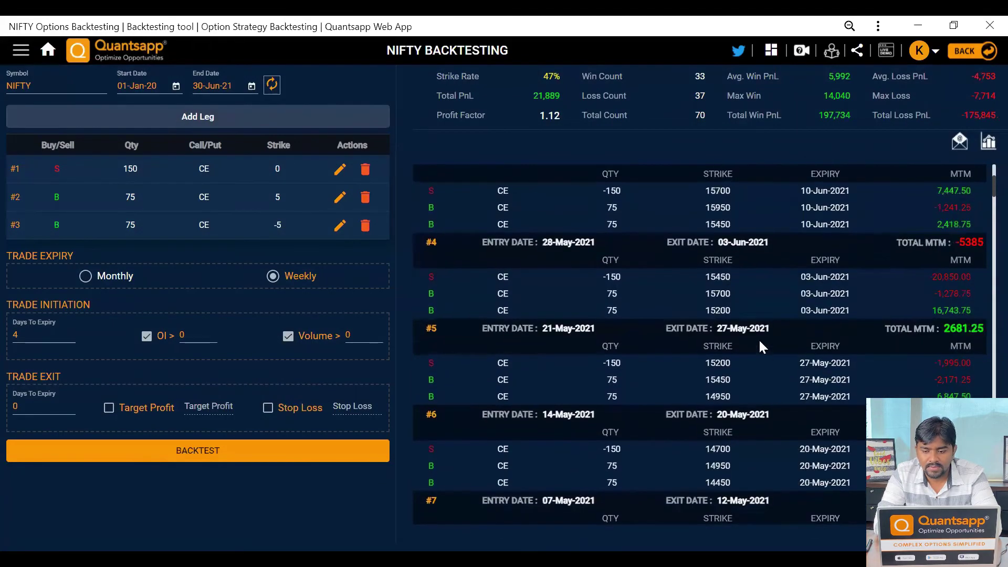
scroll(763, 348, down, 15)
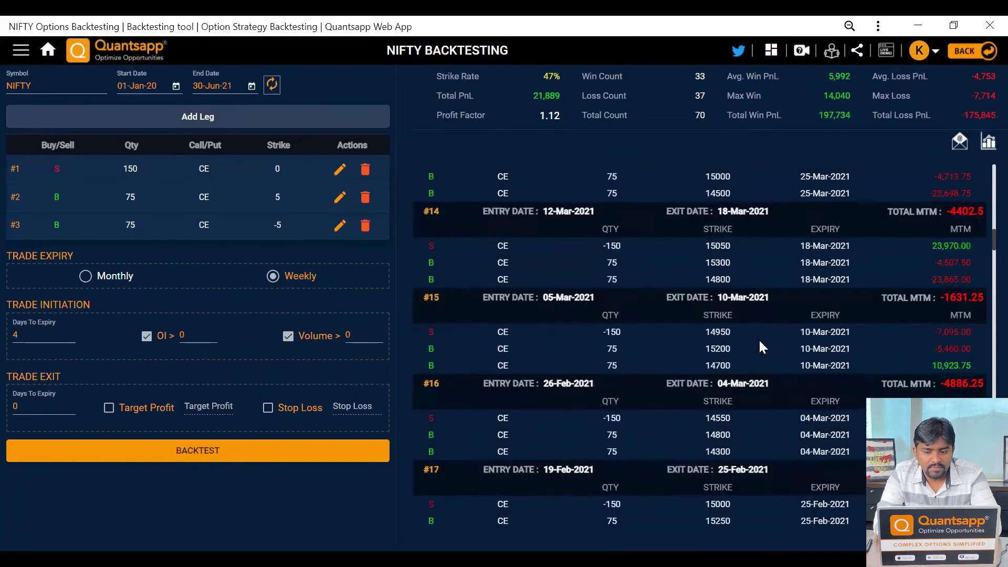
scroll(761, 338, down, 20)
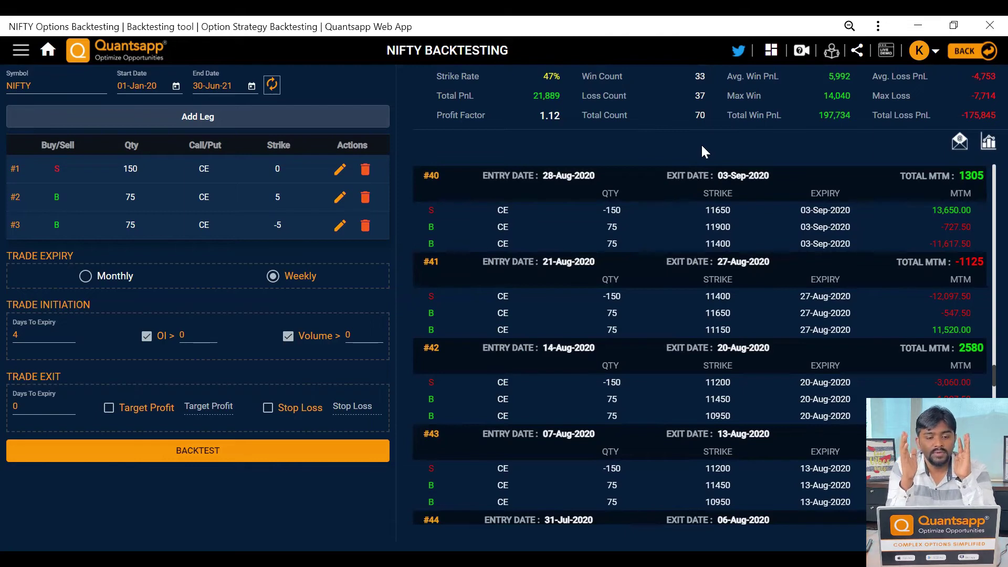
Delete all three call legs of the NIFTY butterfly
click(366, 170)
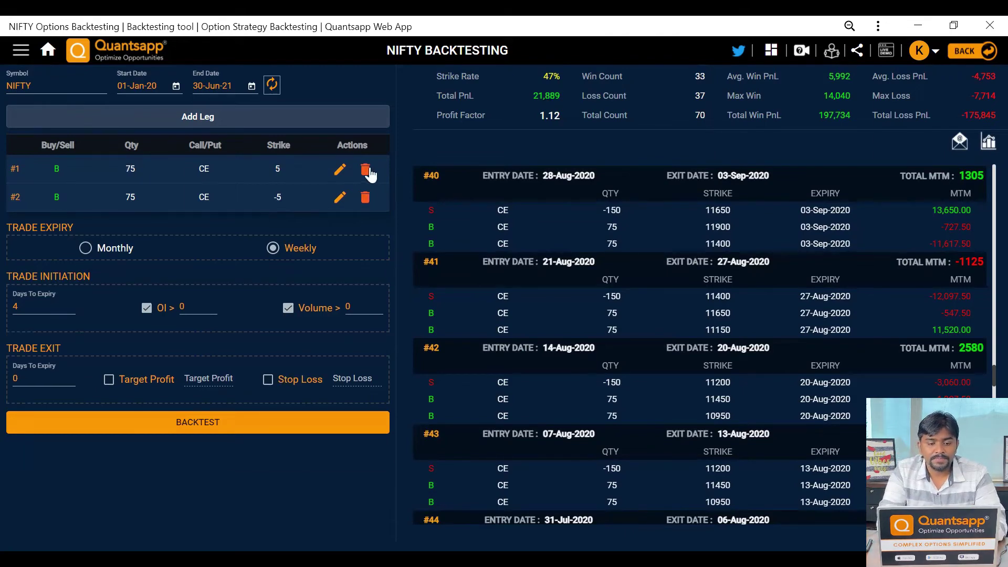
click(366, 170)
click(366, 170)
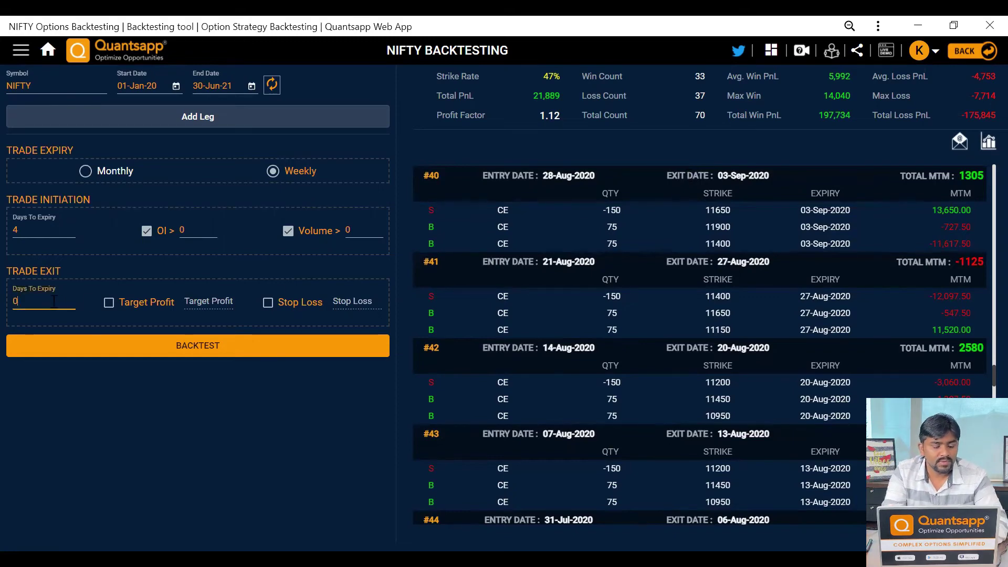
Set the weekly trade initiation to 2 days to expiry and the trade exit to 0 days to expiry
click(22, 232)
key(BackSpace)
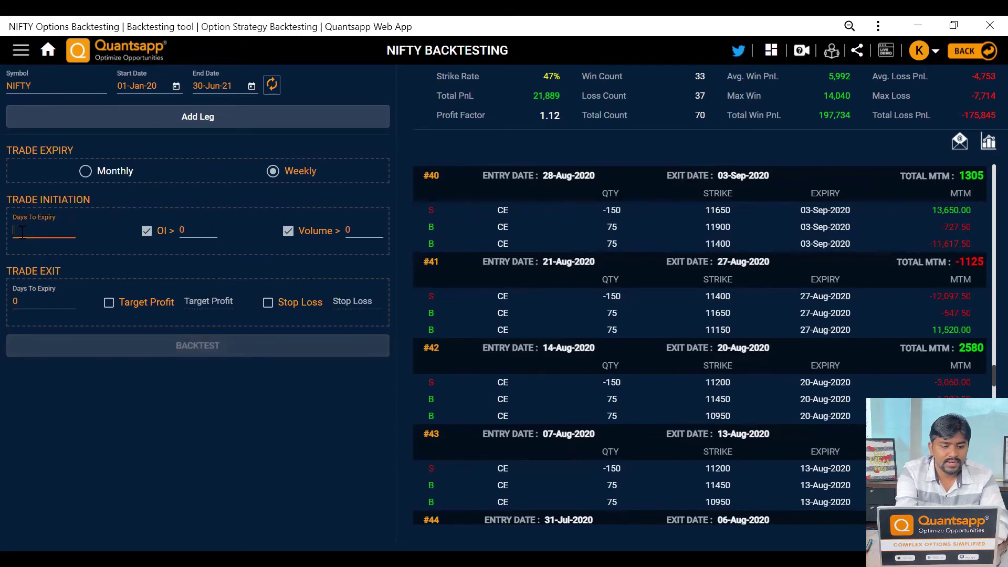
text(2)
click(33, 301)
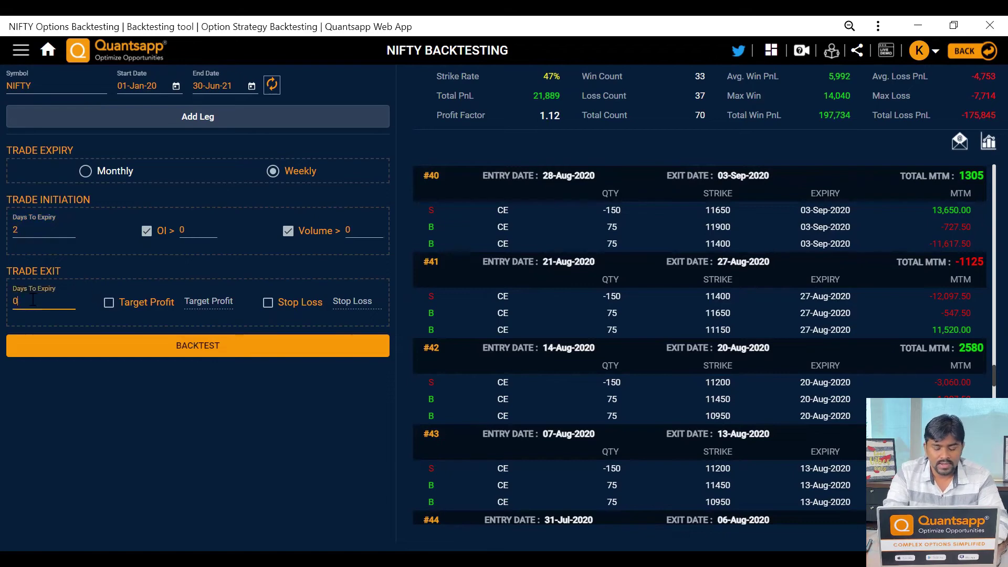
key(BackSpace)
text(0)
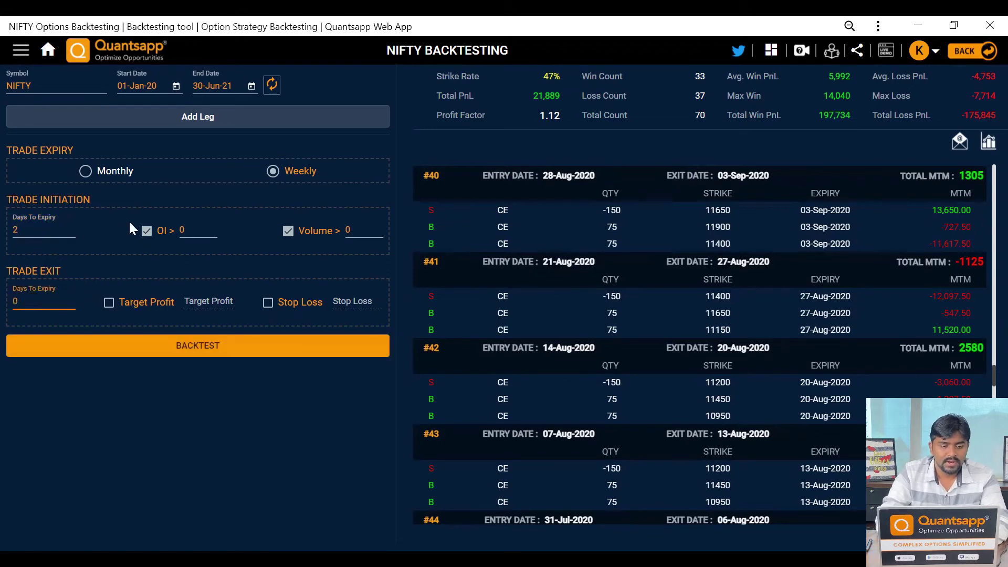
Add a sell NIFTY CE leg with quantity 75 and strike value 0
click(217, 117)
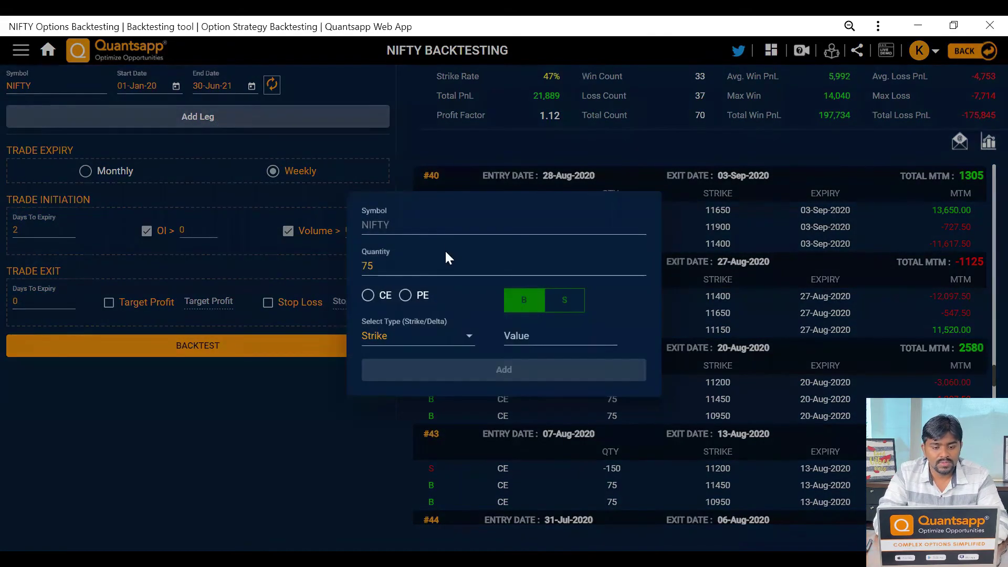
click(565, 301)
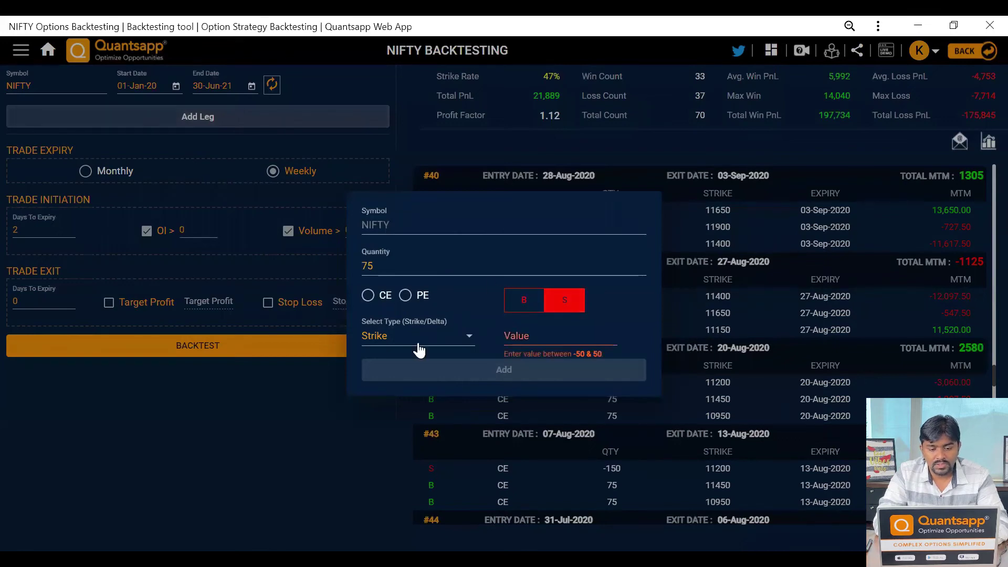
click(369, 297)
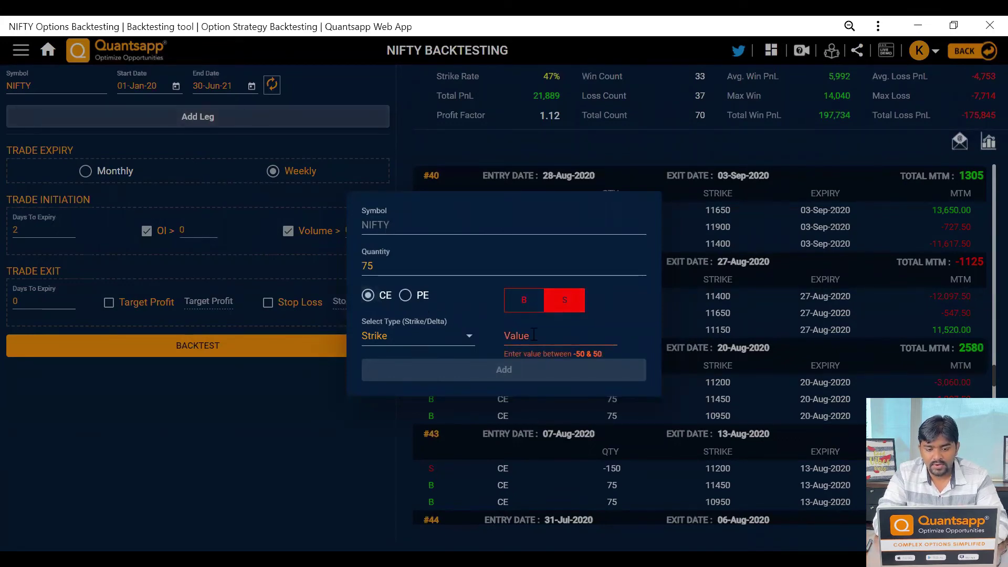
click(534, 335)
text(0)
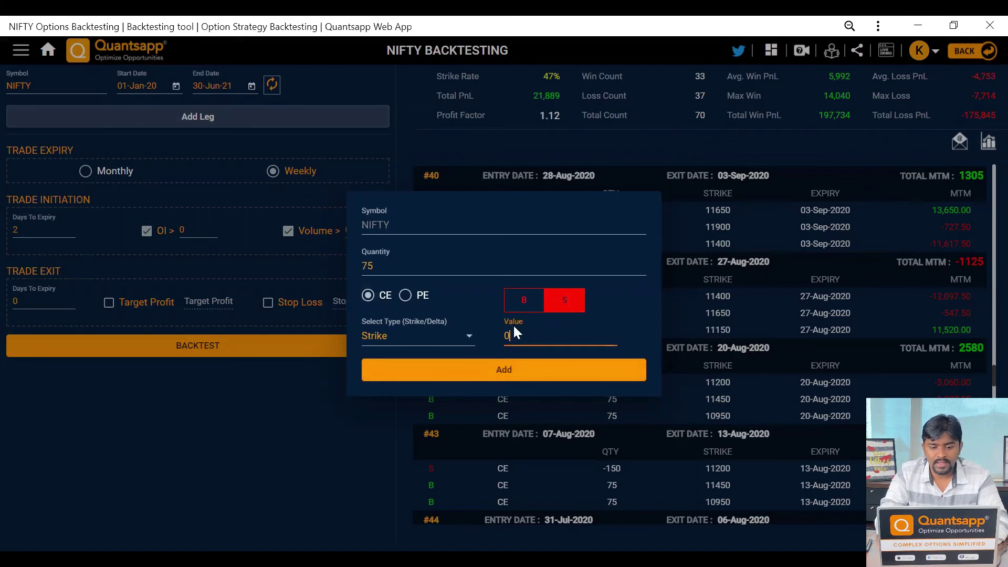
click(512, 372)
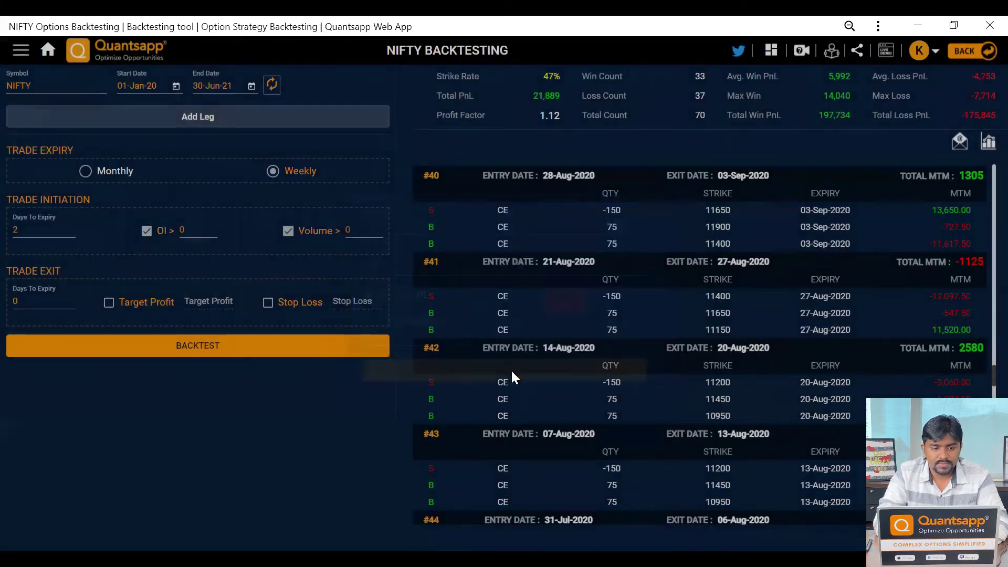
Add a sell NIFTY PE leg with quantity 75 and strike value 0
click(150, 122)
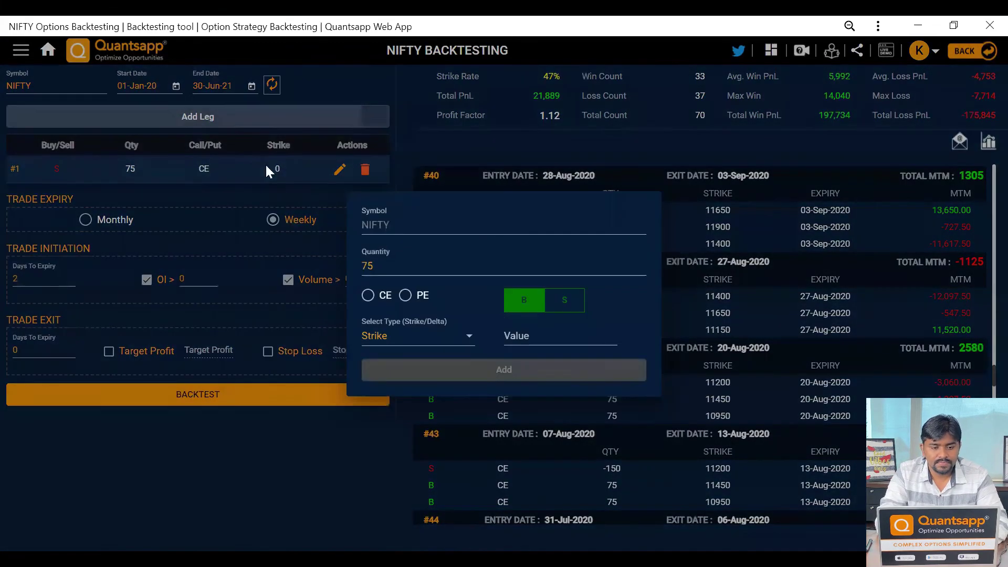
click(573, 308)
click(530, 338)
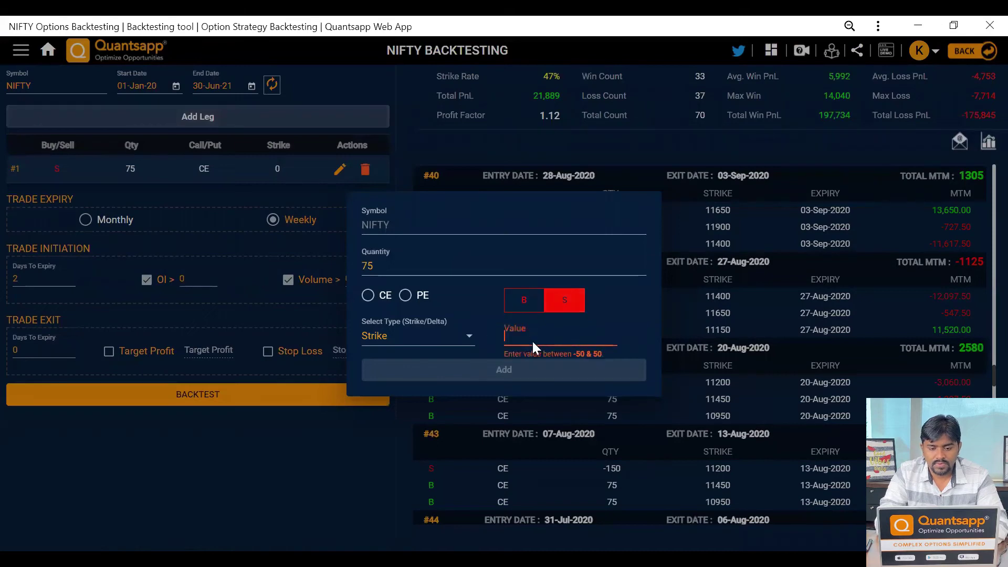
text(1)
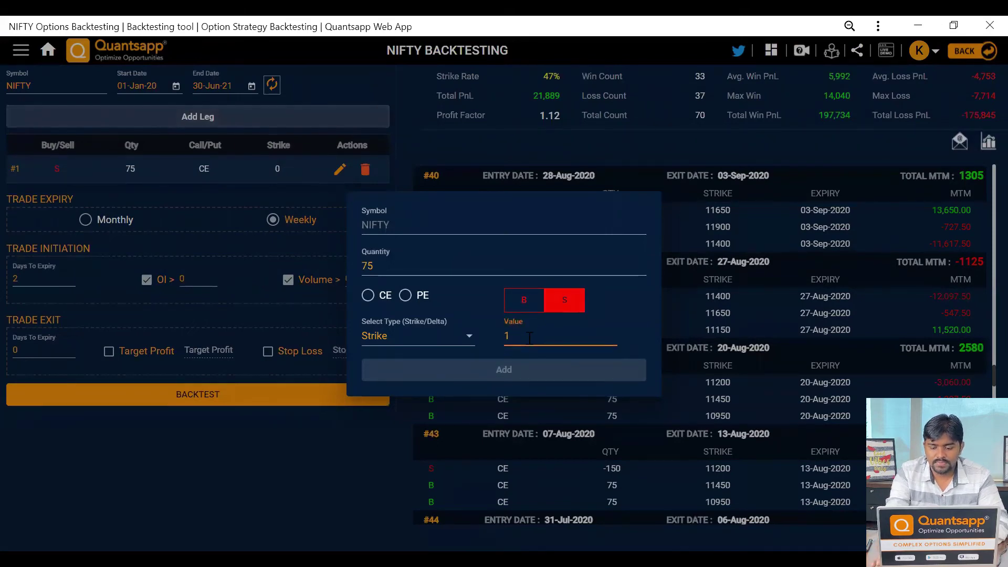
key(BackSpace)
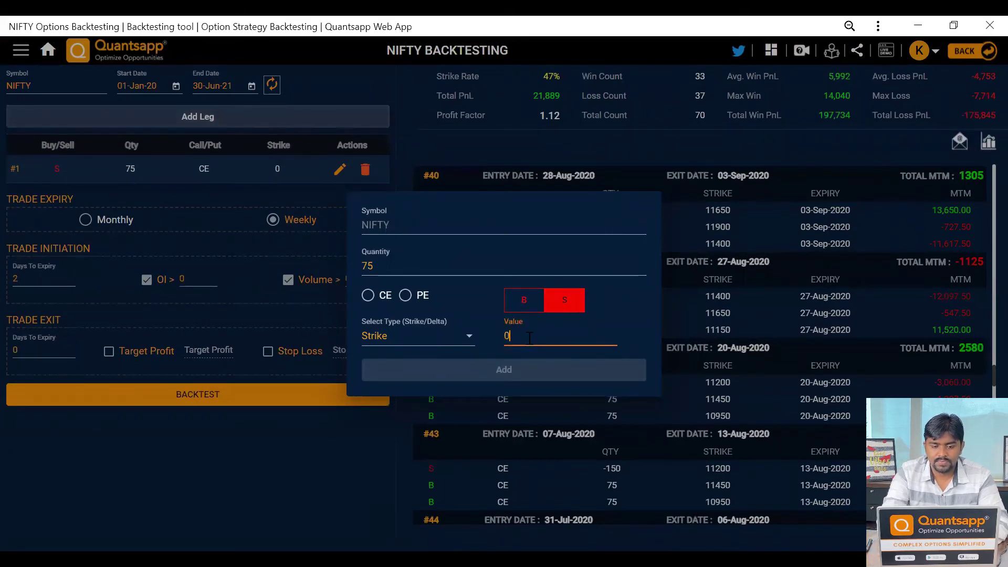
click(411, 296)
click(496, 378)
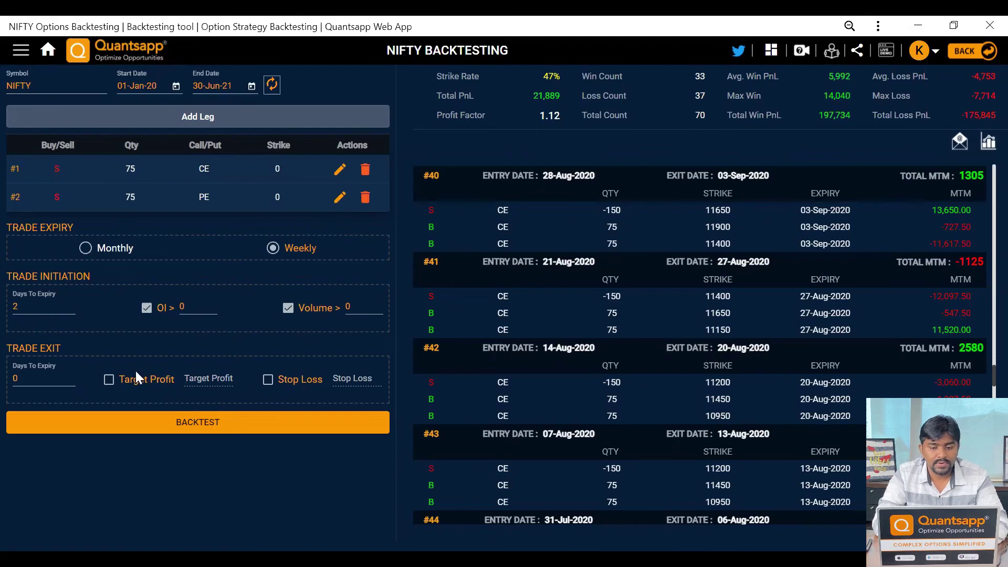
Run the weekly NIFTY backtest on the sold call and put legs and review its statistics and listed trades
click(198, 422)
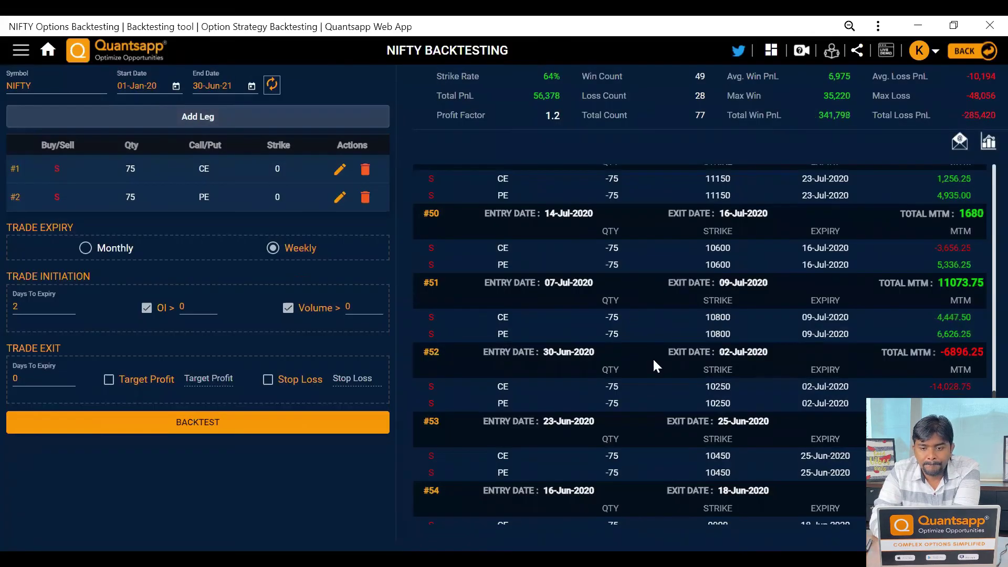
scroll(654, 362, up, 20)
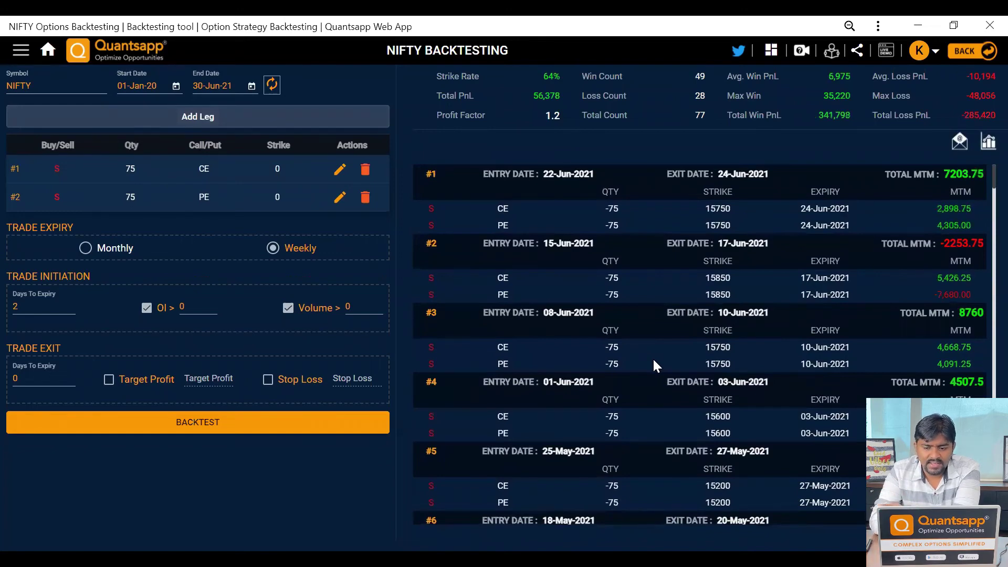
scroll(648, 329, down, 7)
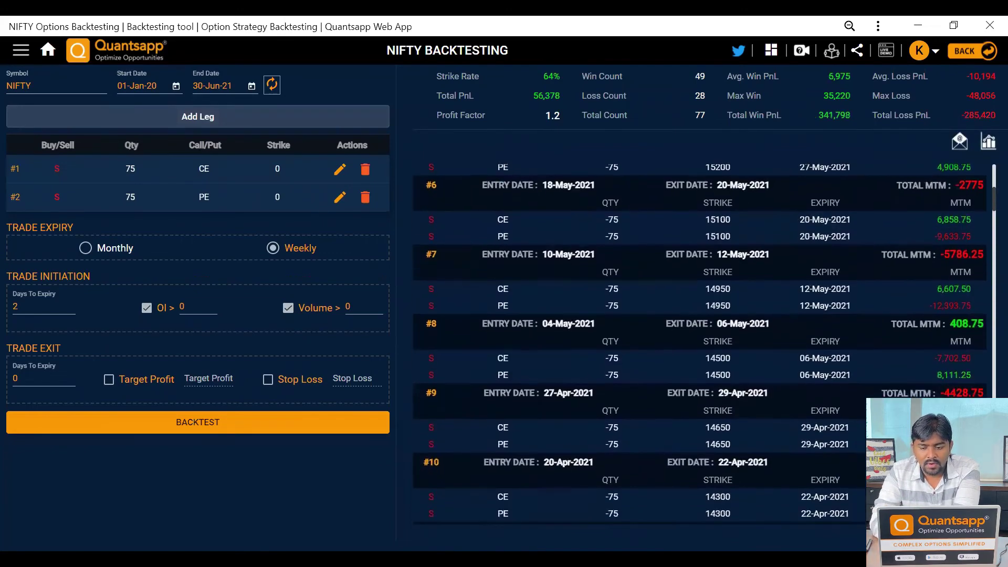
scroll(648, 329, up, 7)
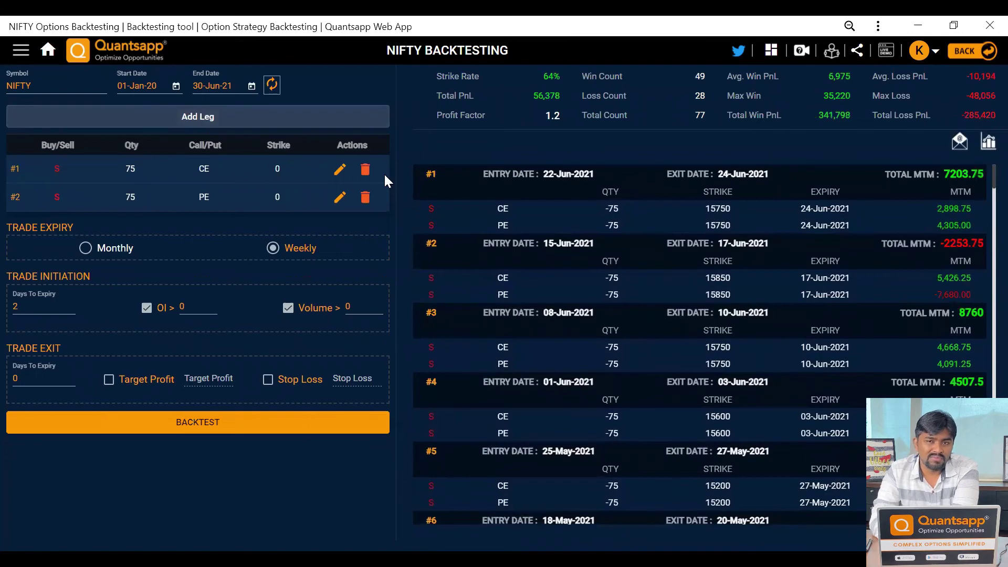